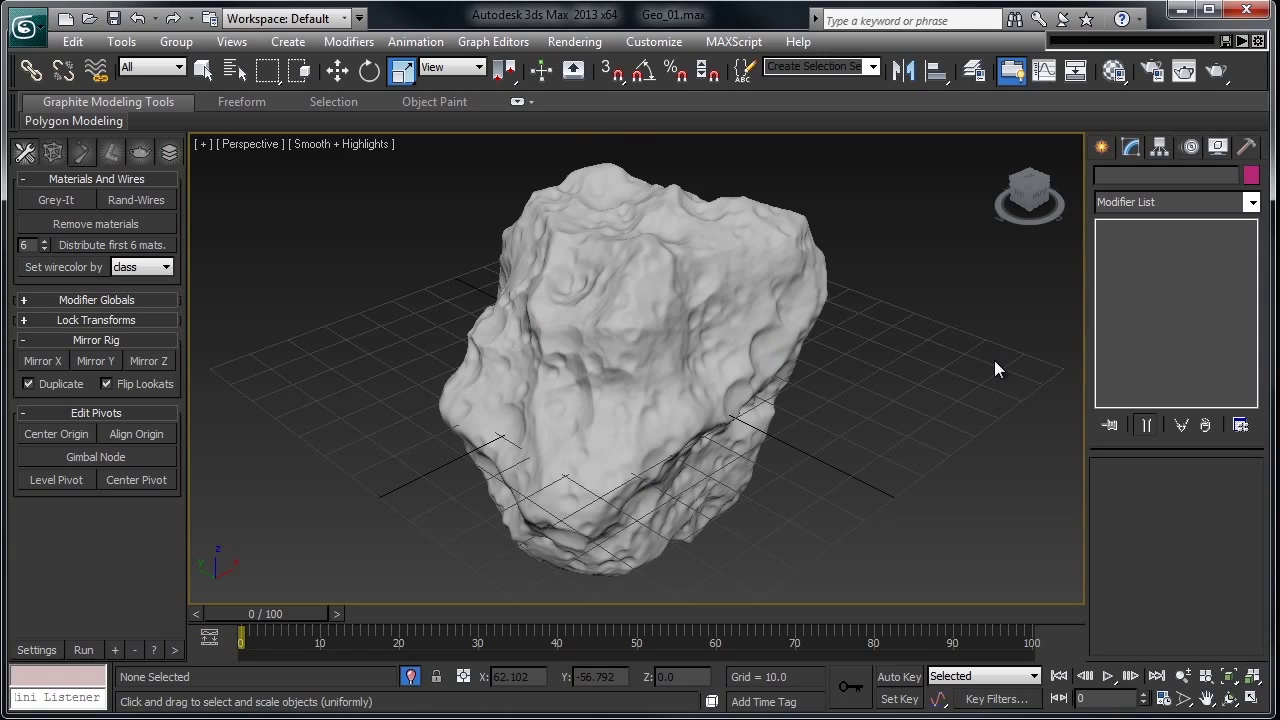
Apply the rock_tile_01.jpg texture from the Src folder to the rock mesh.
alt+middle_drag(849, 389, 829, 408)
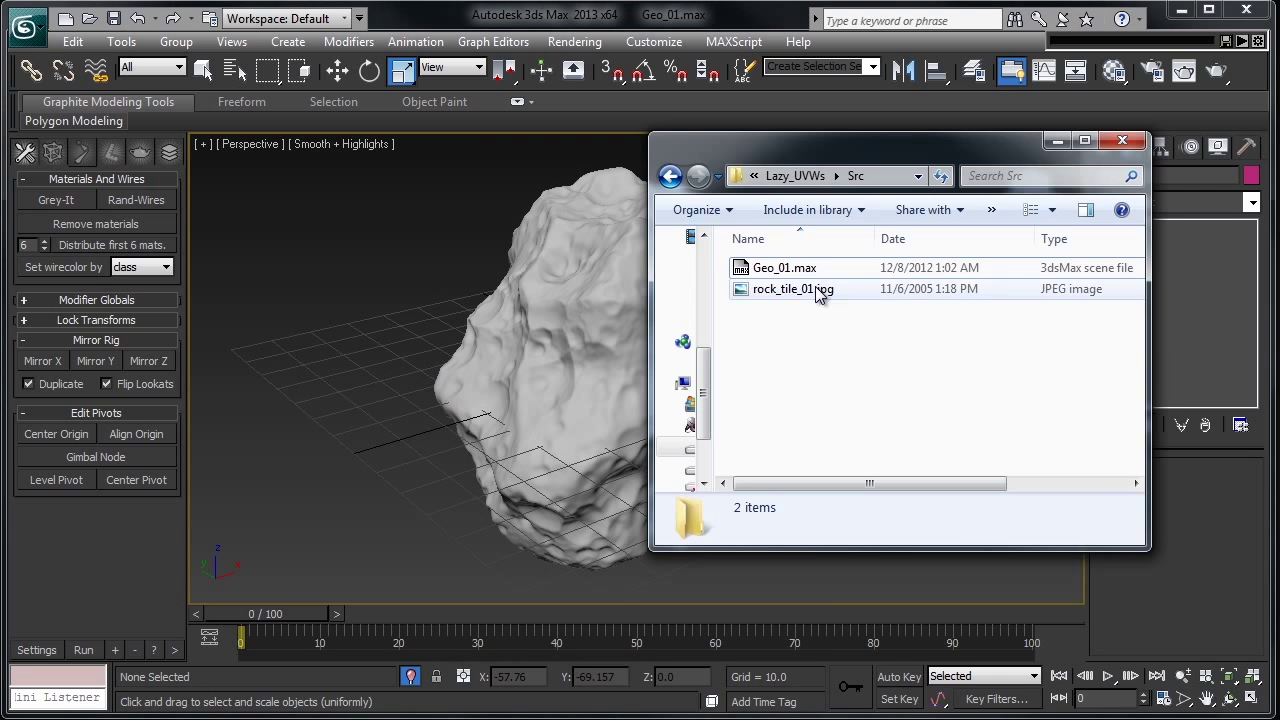
mouse_move(818, 290)
mouse_down()
mouse_move(448, 345)
mouse_move(546, 336)
mouse_up()
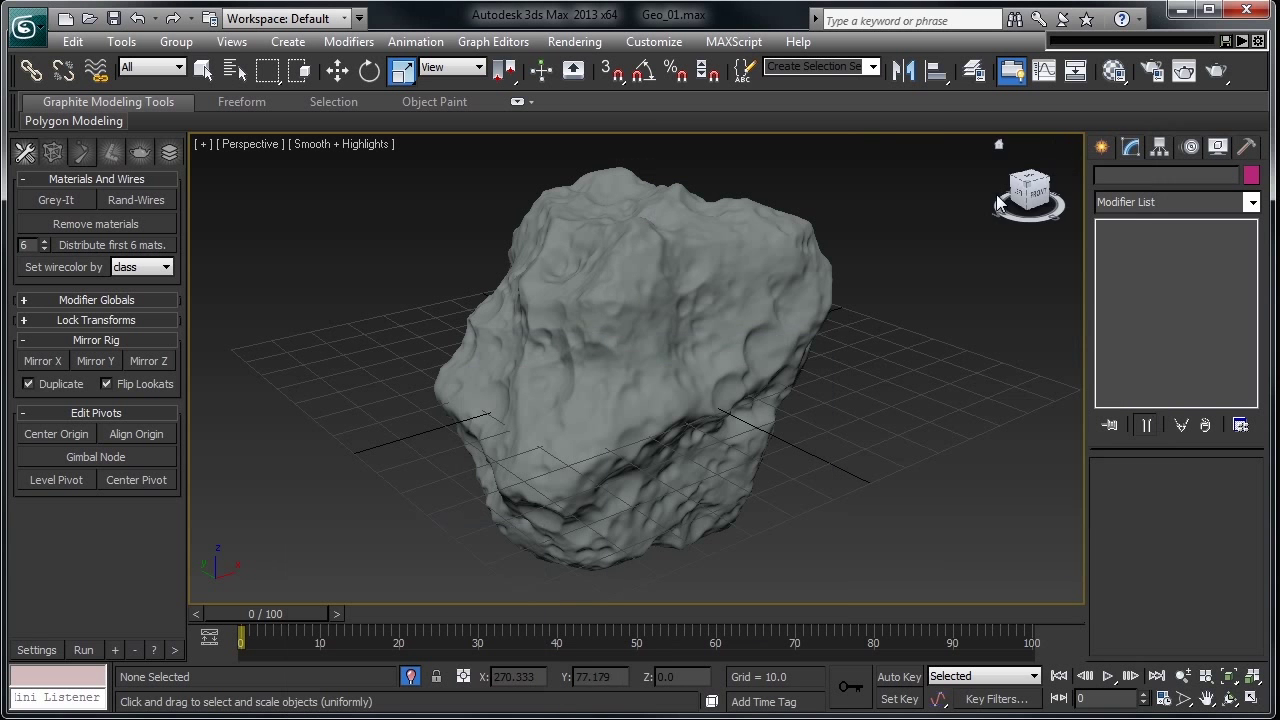
drag(934, 228, 655, 362)
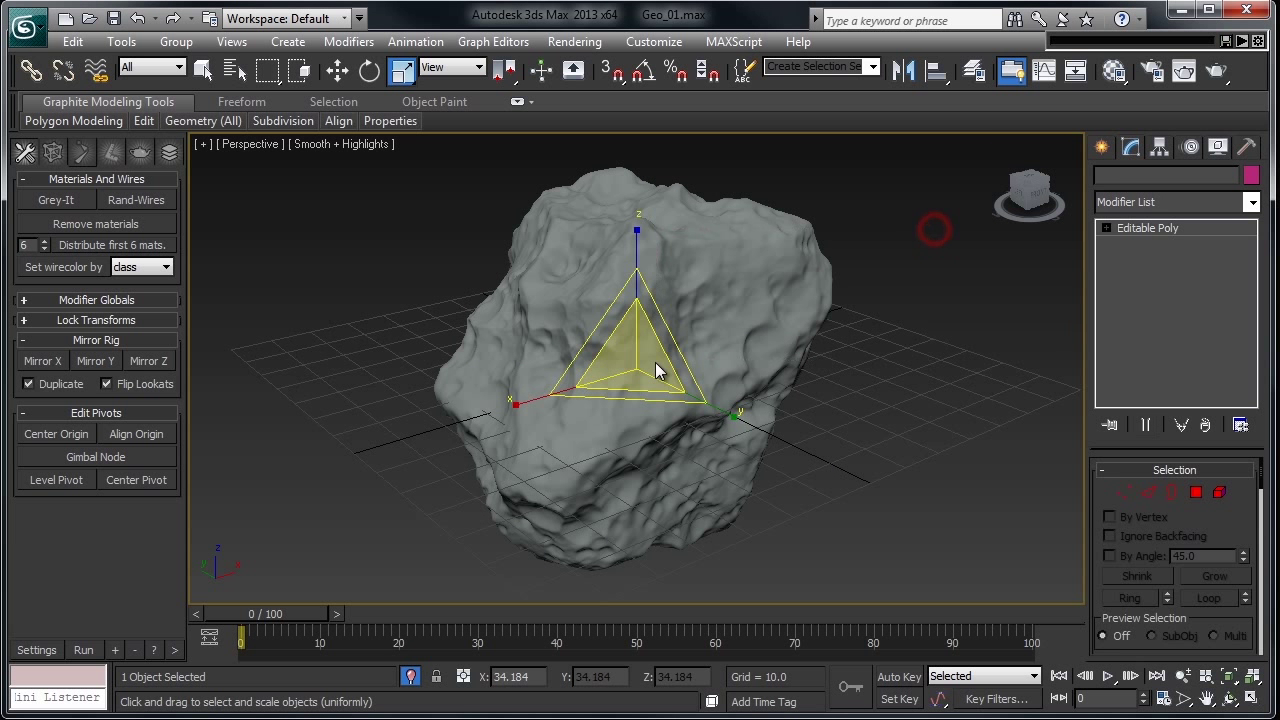
click(923, 266)
Add a UVW Map modifier to the rock.
click(632, 405)
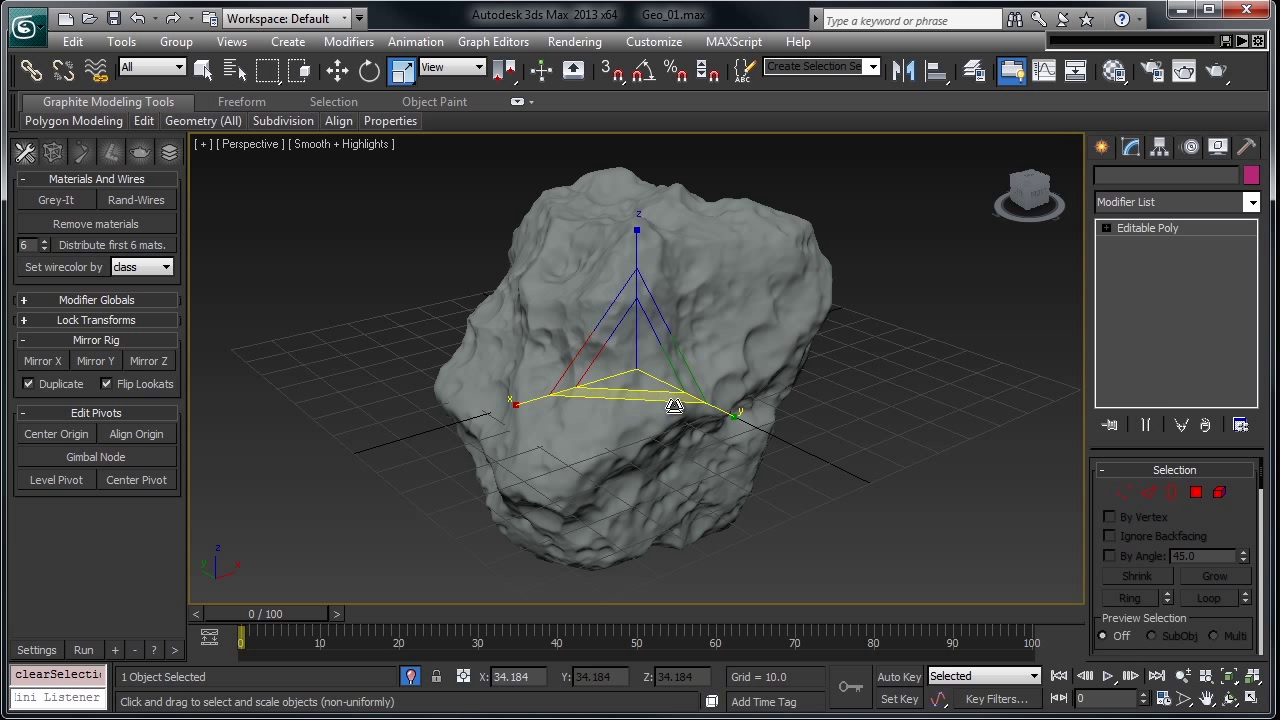
key(Tab)
text(u)
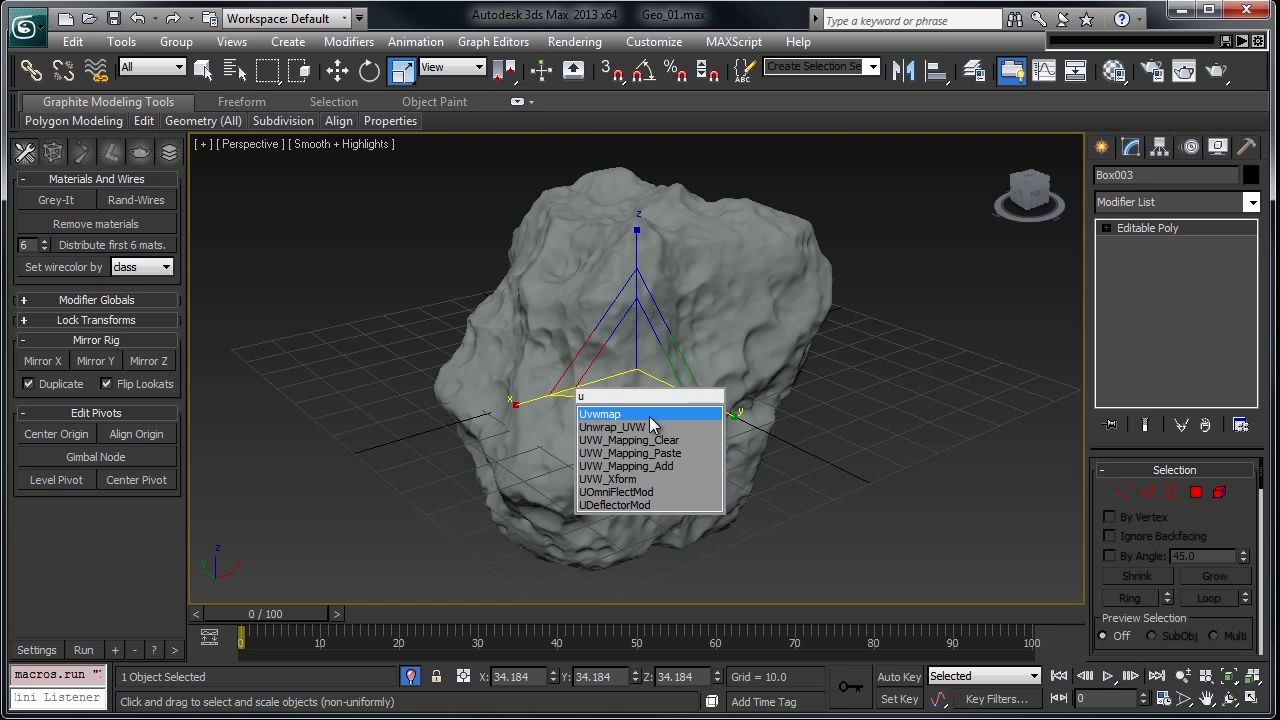
click(650, 418)
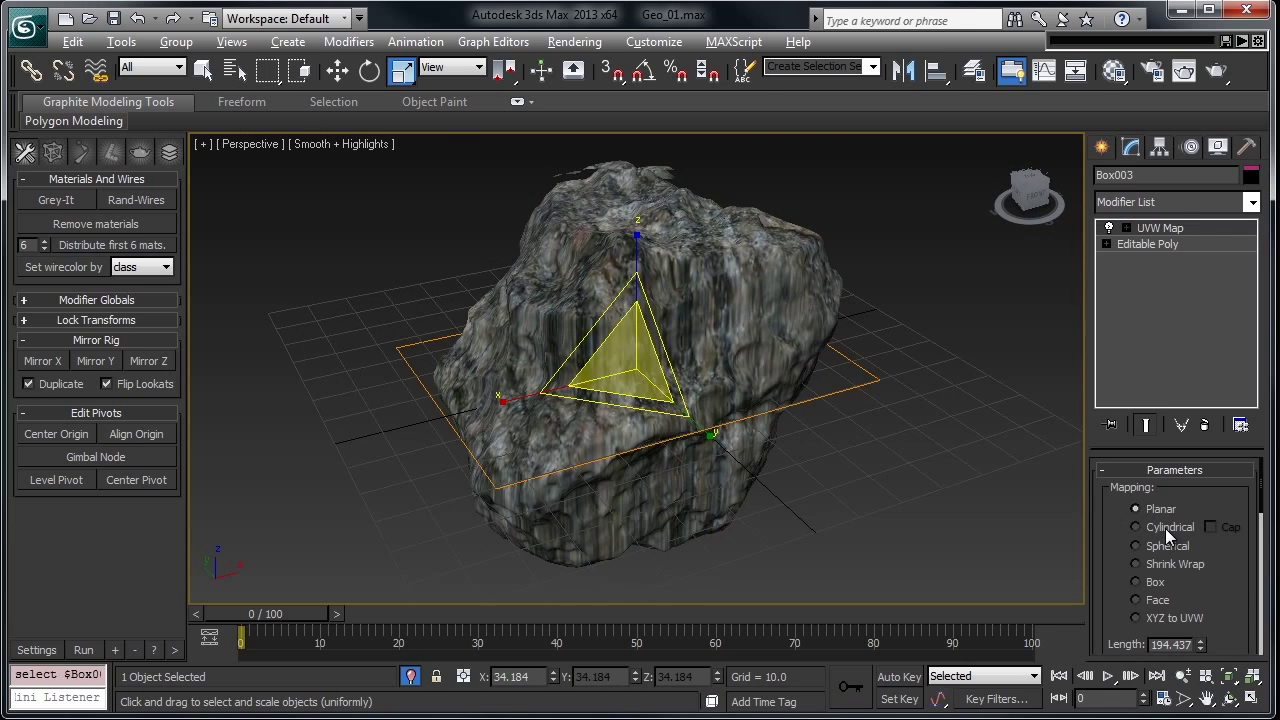
Try Cylindrical and Spherical mapping on the rock's UVW Map modifier.
click(1165, 528)
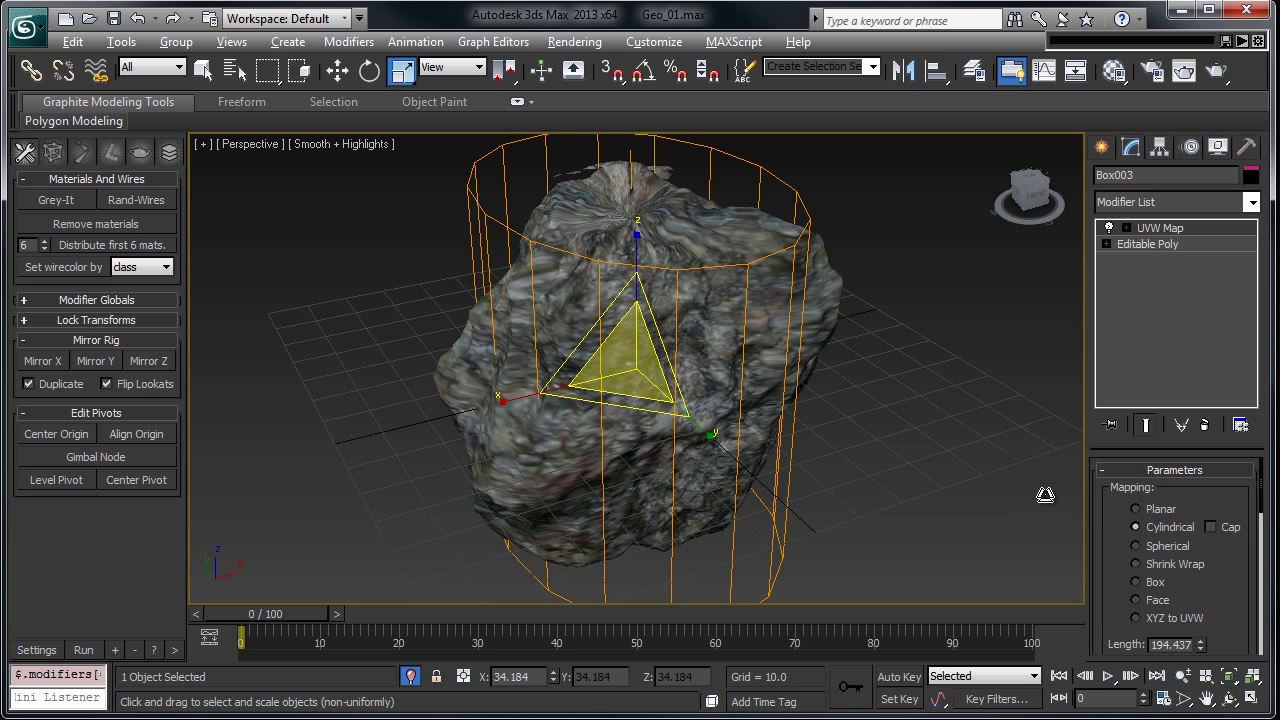
click(1135, 546)
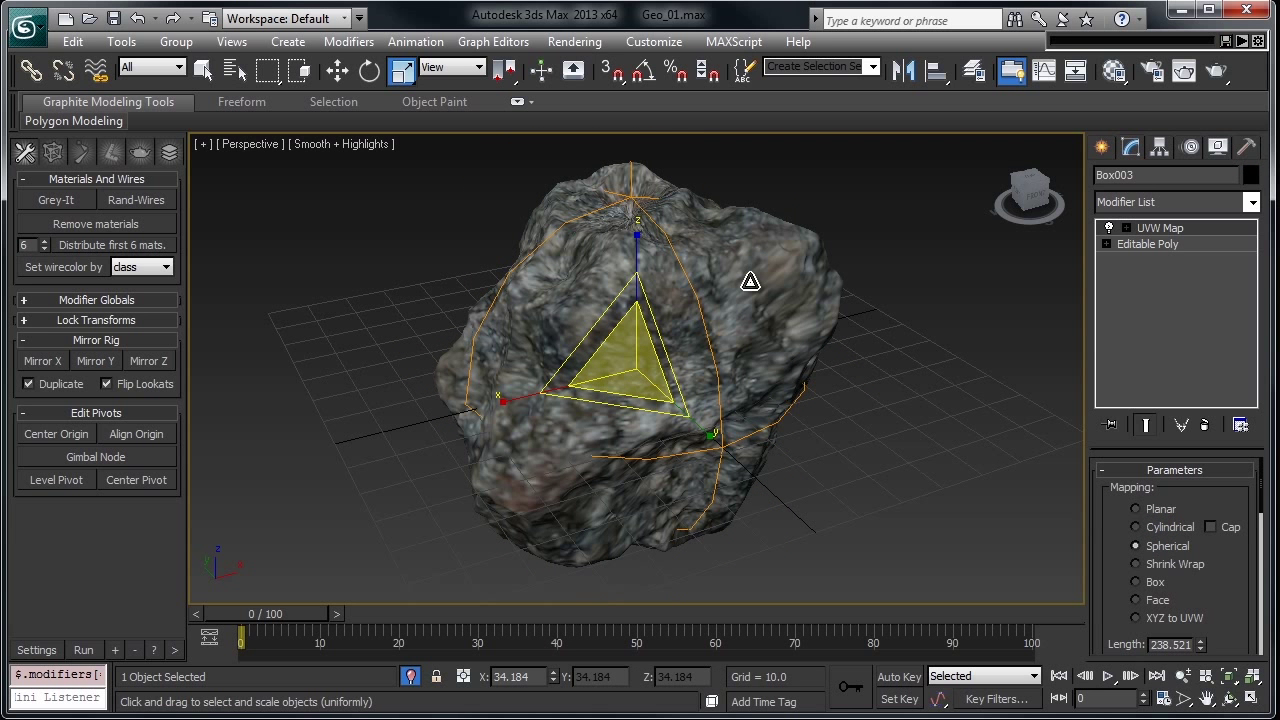
key(shift+z)
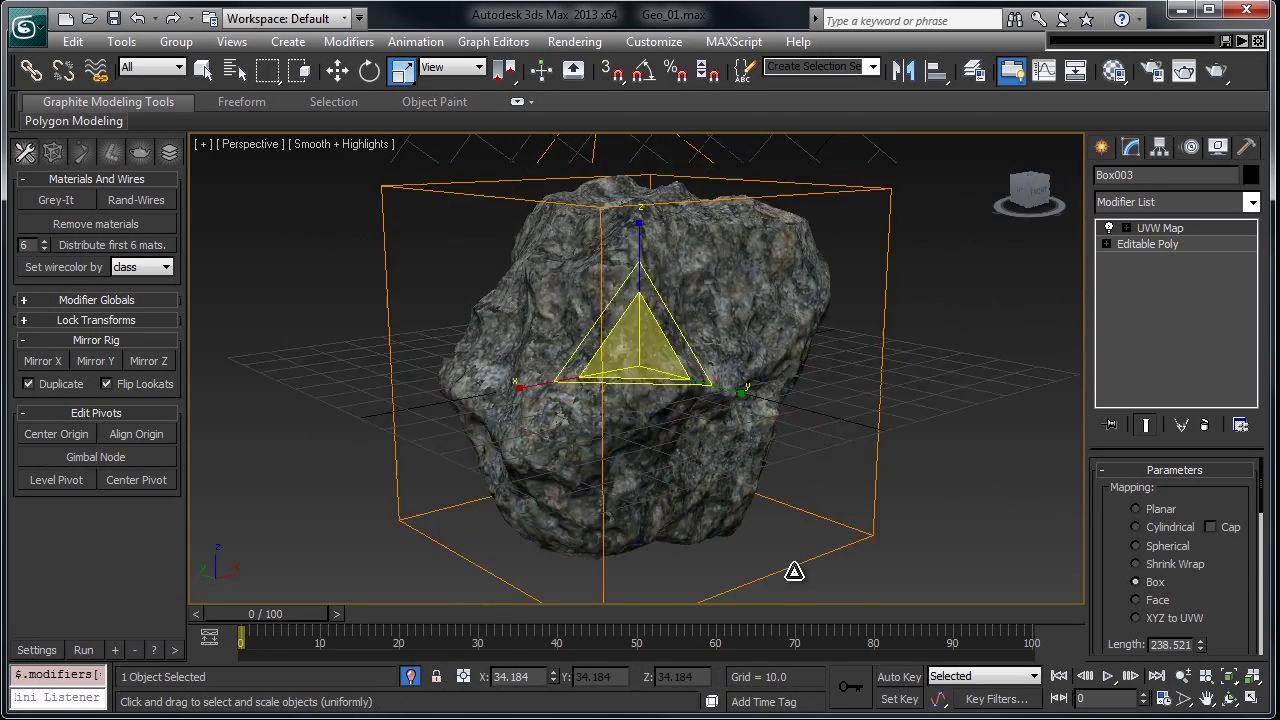
Try Box mapping on the rock and examine the texture's seams up close.
alt+middle_drag(794, 571, 780, 371)
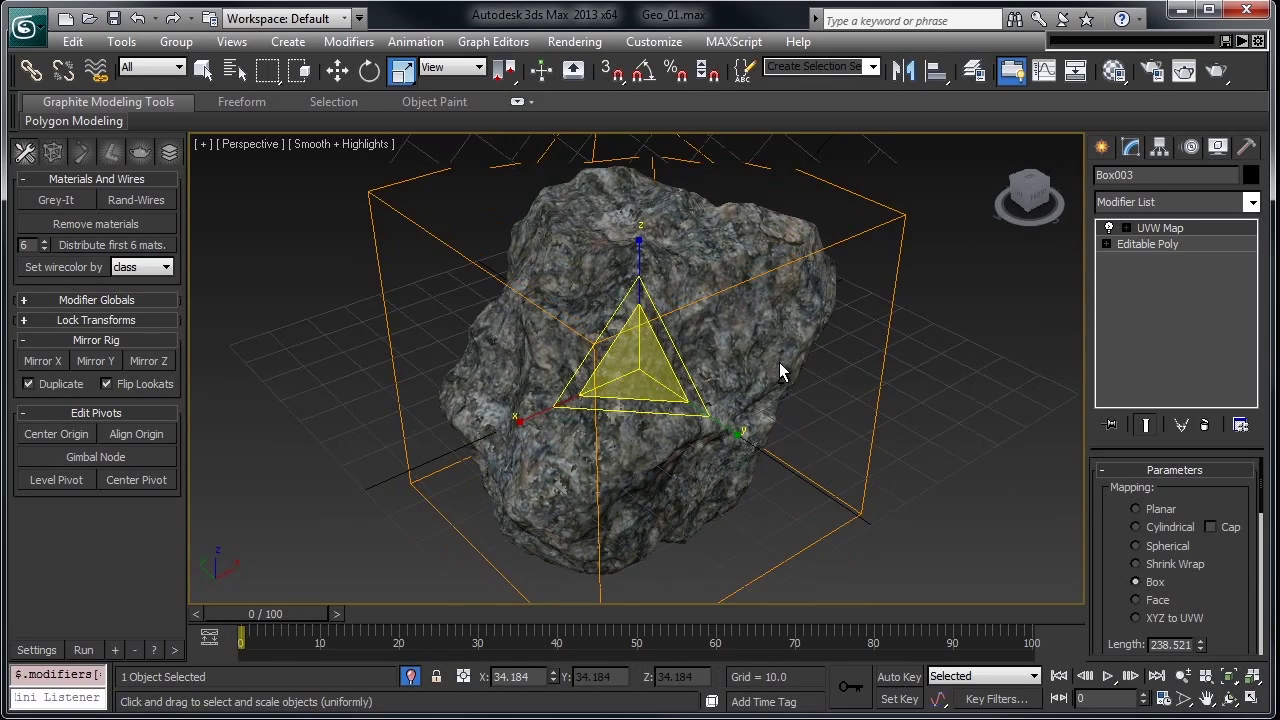
scroll(797, 317, up, 5)
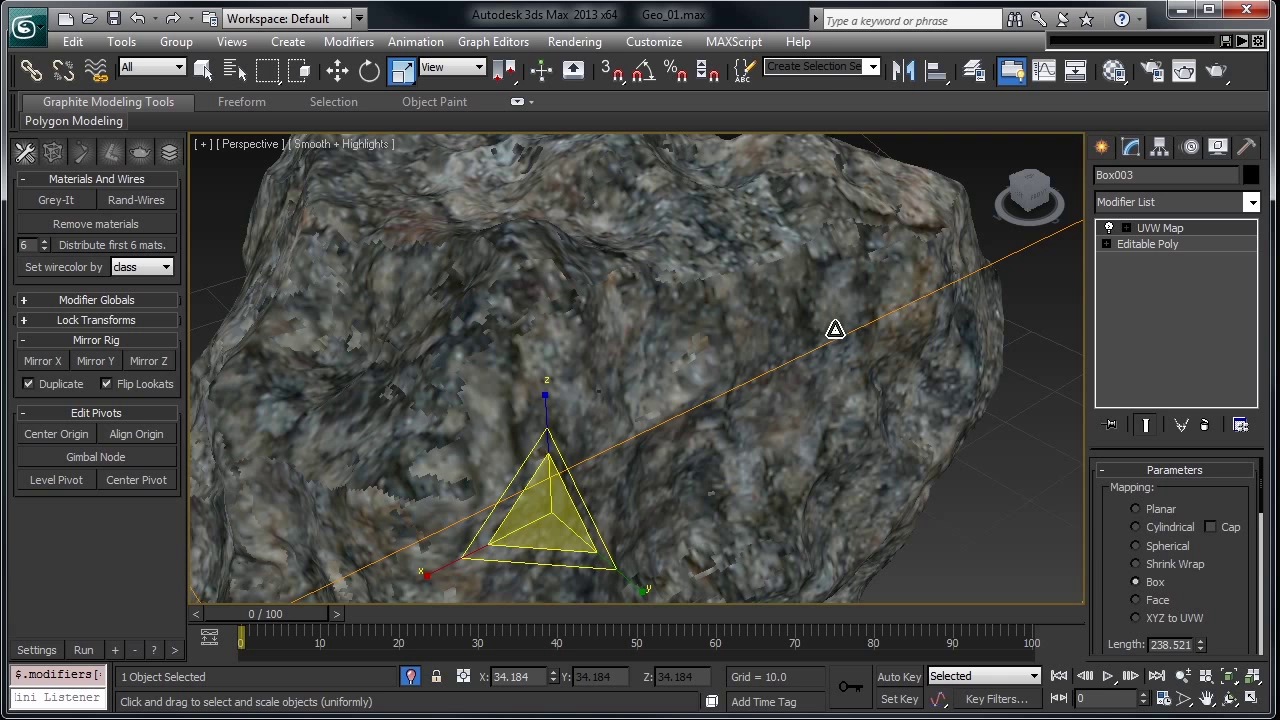
scroll(751, 343, up, 1)
scroll(765, 315, up, 5)
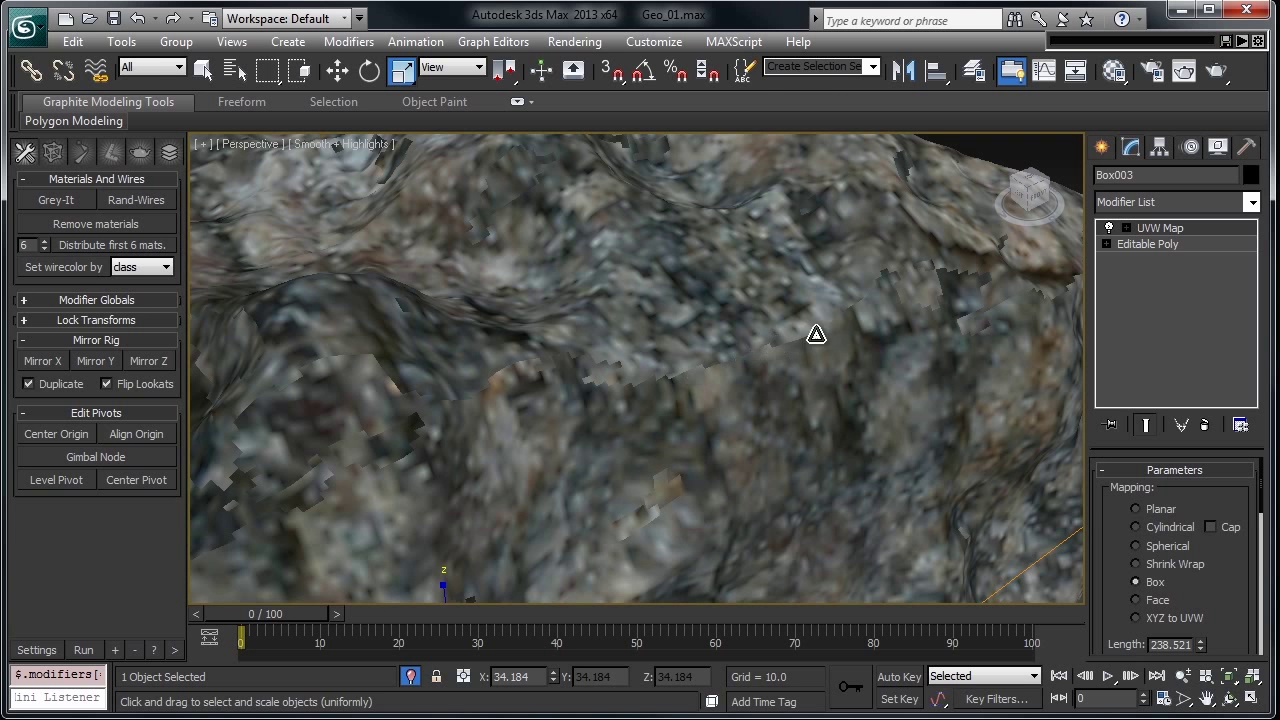
scroll(897, 439, down, 10)
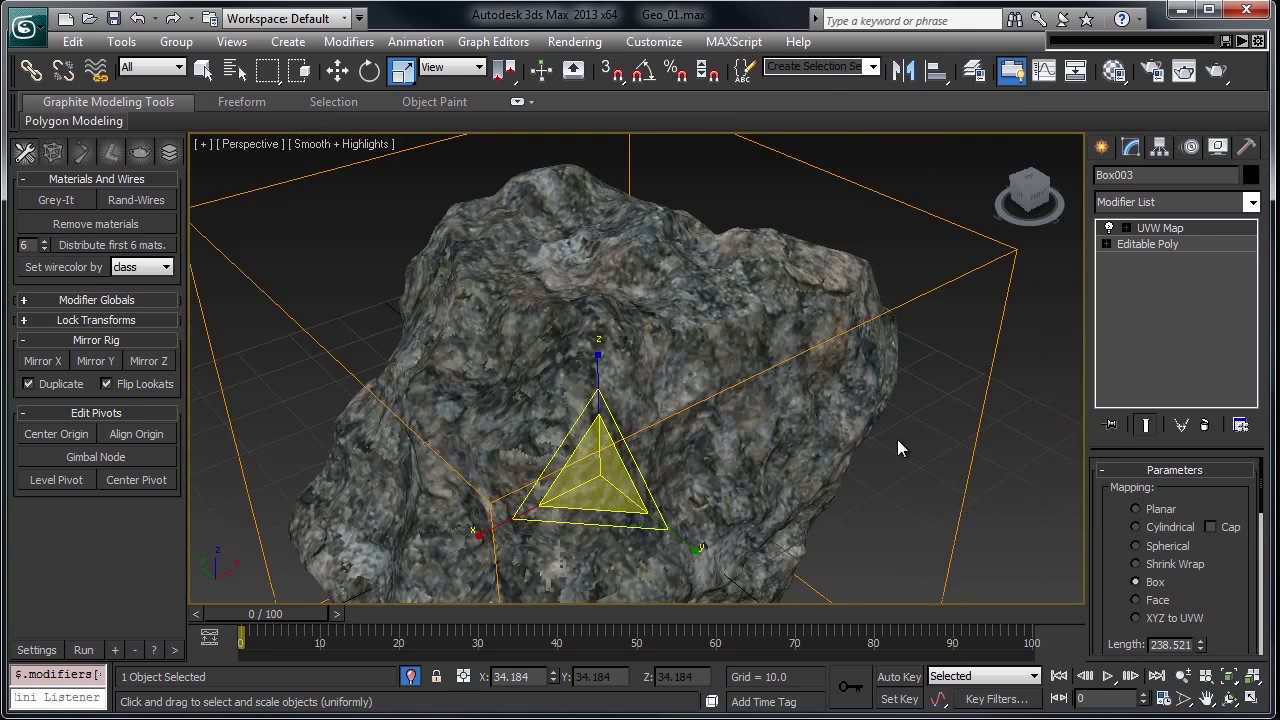
Set the rock's UVW mapping to Spherical with a U and V tile of 2.
middle_drag(855, 475, 910, 408)
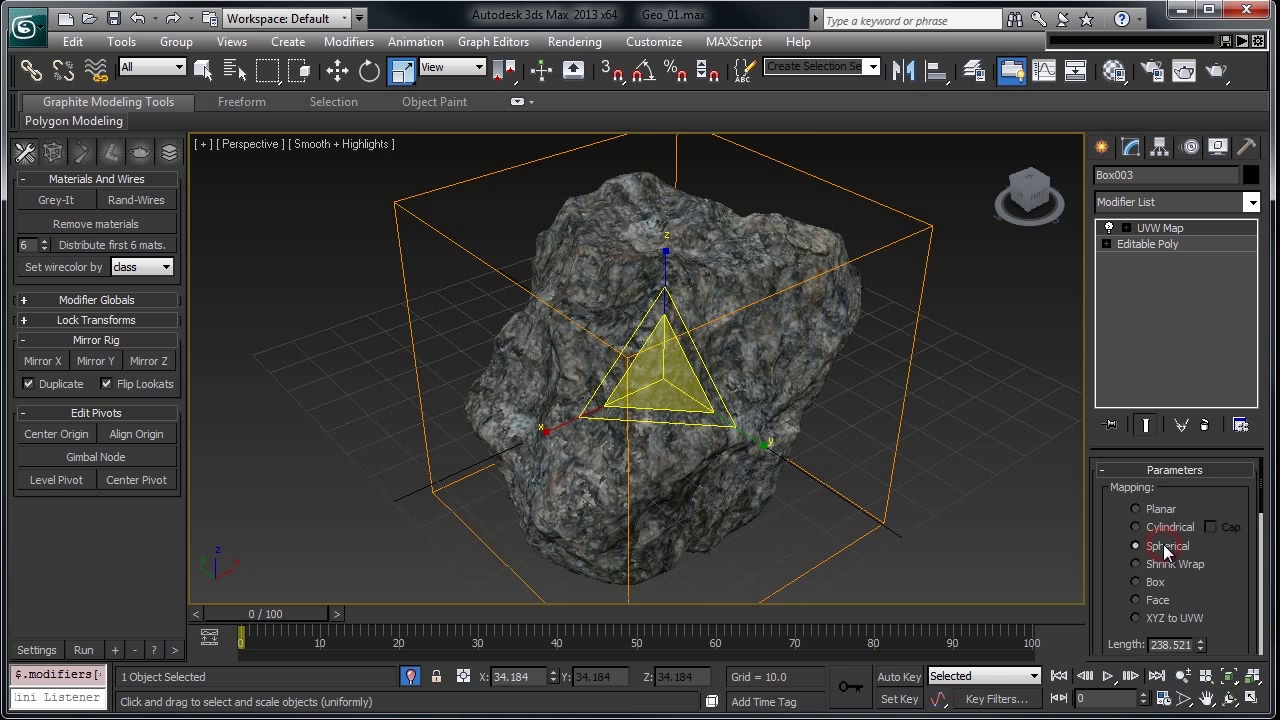
scroll(1166, 552, down, 3)
text(2)
key(Return)
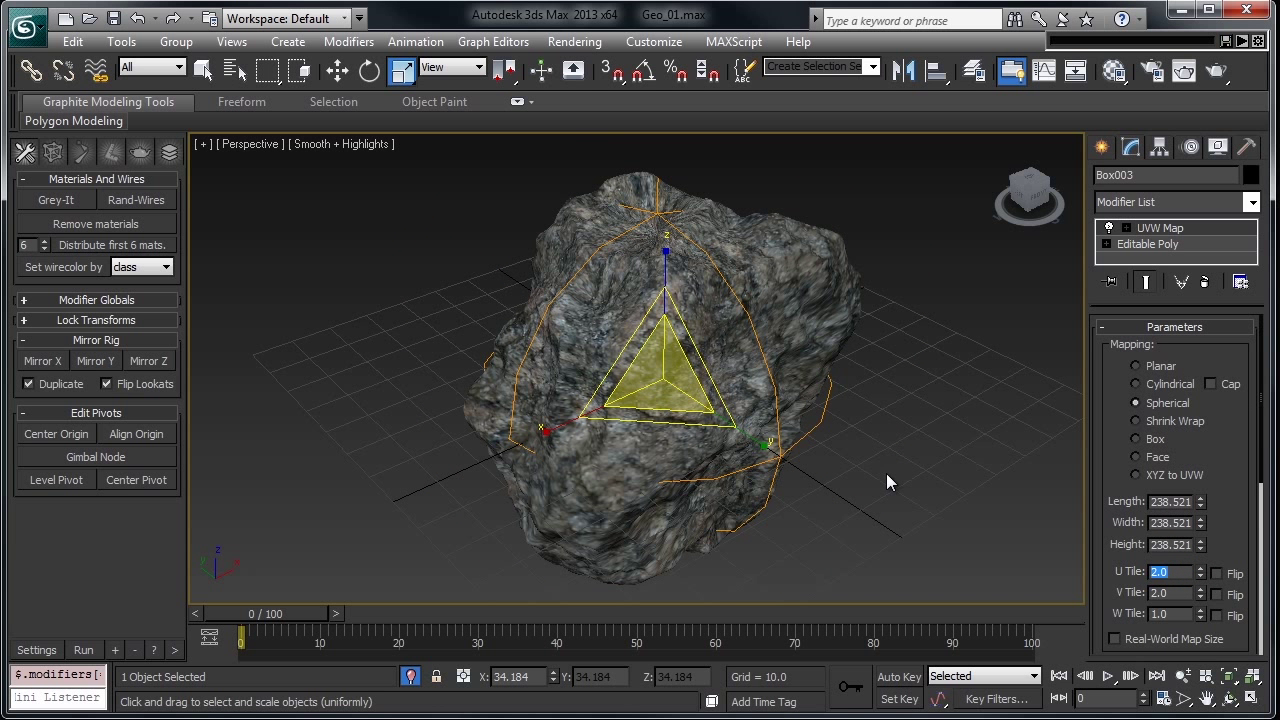
Examine the spherical mapping around the poles at the top and underside of the rock.
click(977, 477)
alt+middle_drag(877, 460, 766, 309)
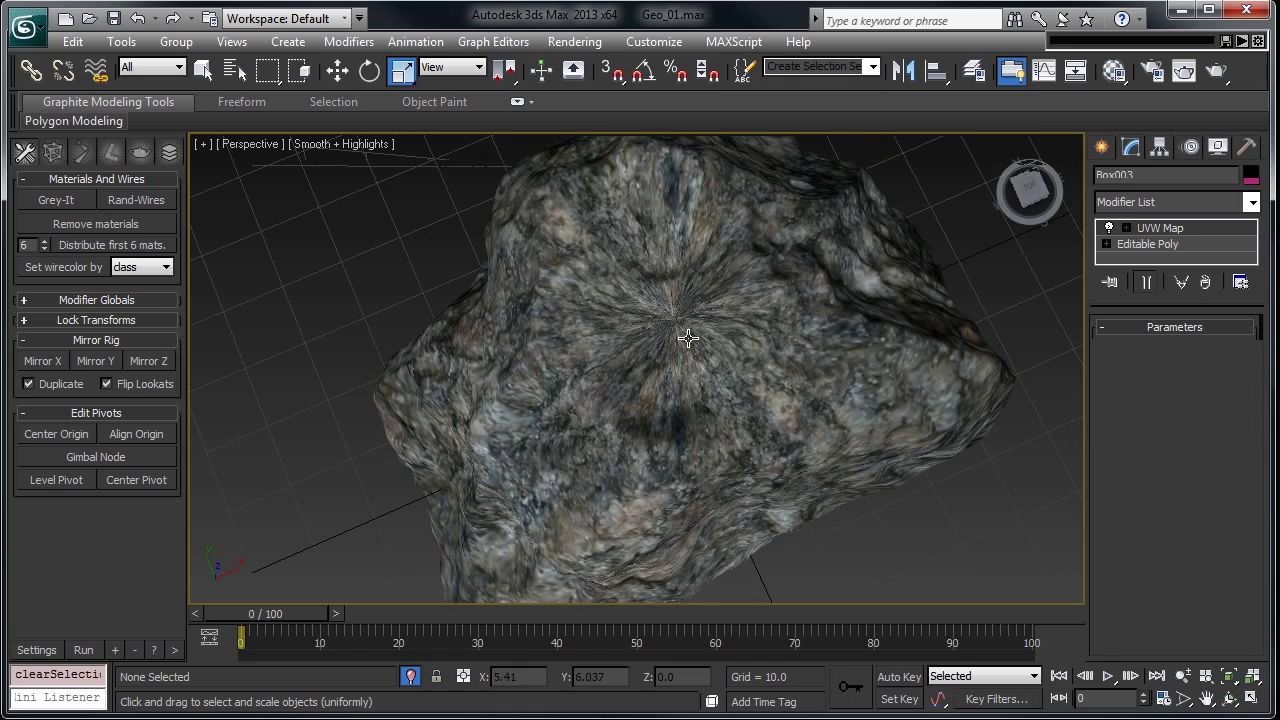
alt+middle_drag(708, 254, 700, 145)
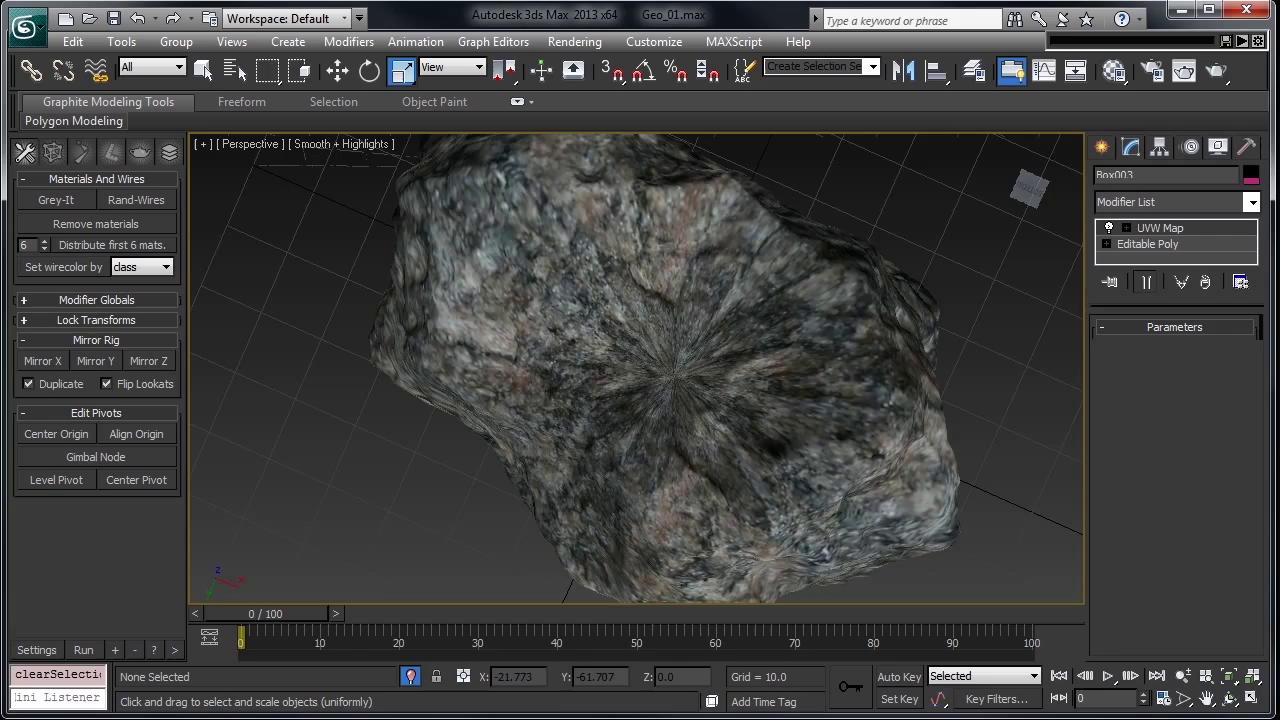
alt+middle_drag(800, 330, 581, 368)
Try Planar mapping on the rock, check its sides, and return the mapping to Spherical.
click(731, 259)
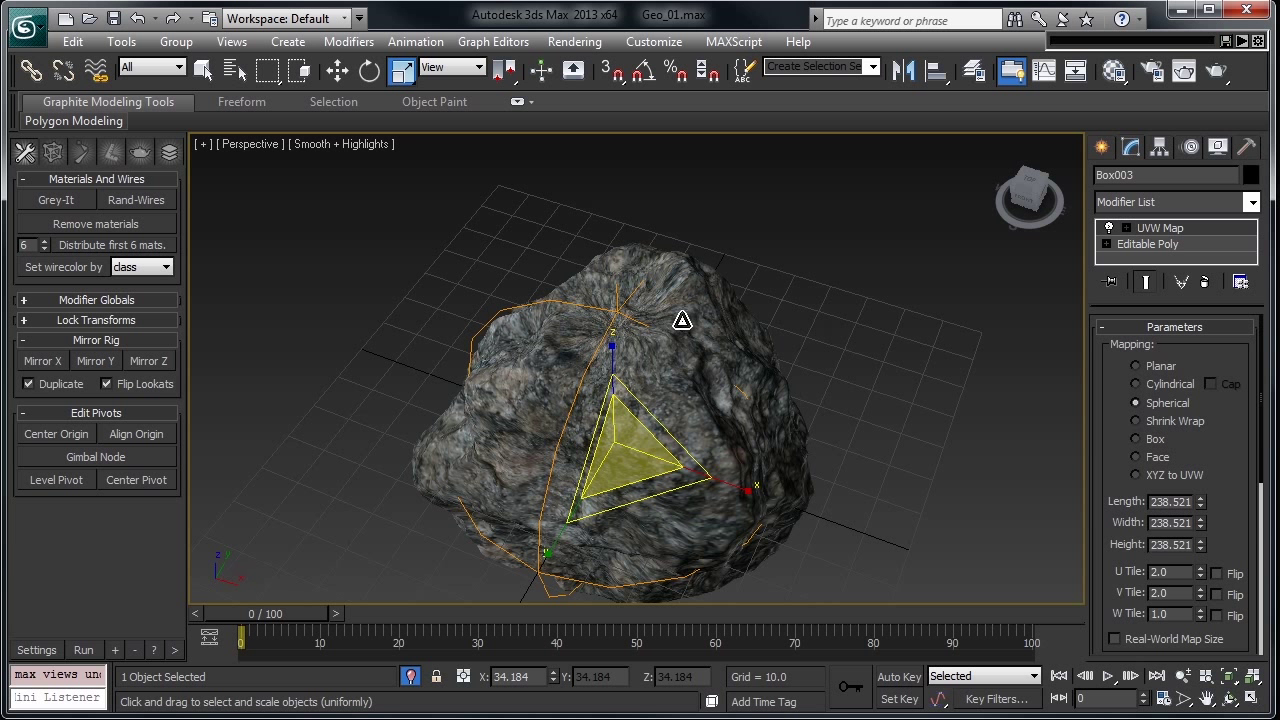
click(1143, 366)
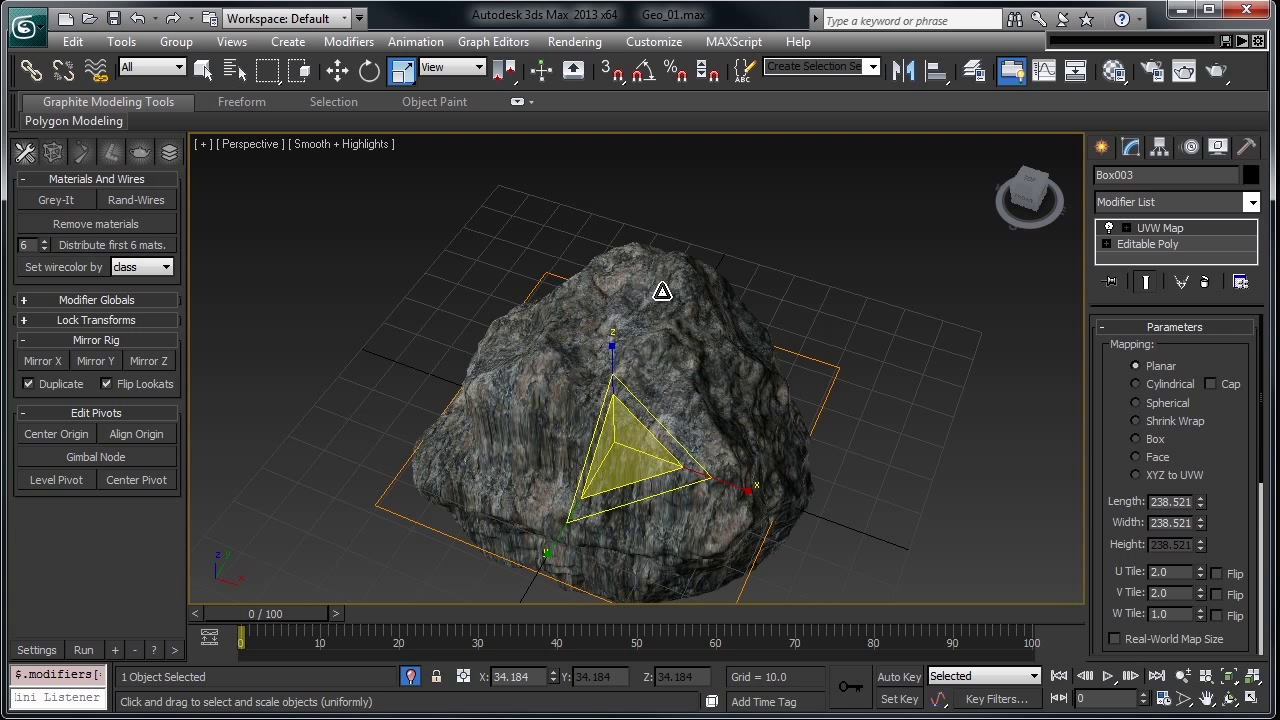
alt+middle_drag(667, 307, 678, 253)
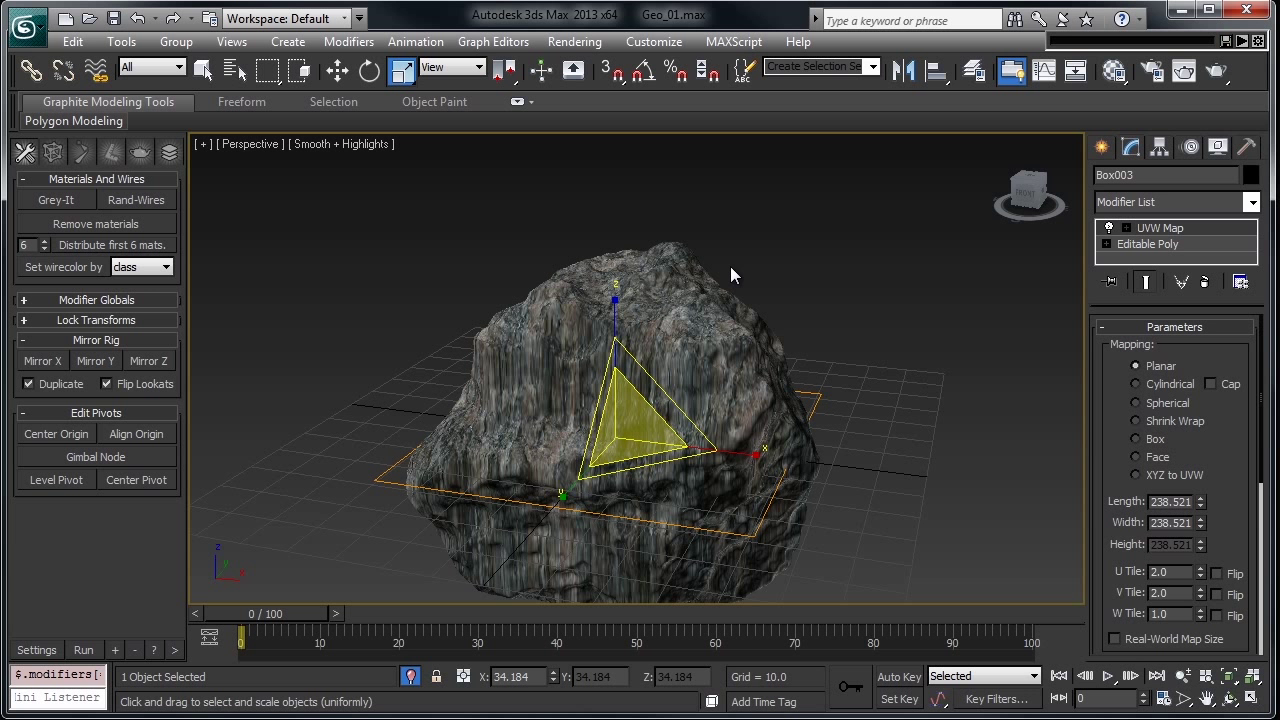
click(1170, 399)
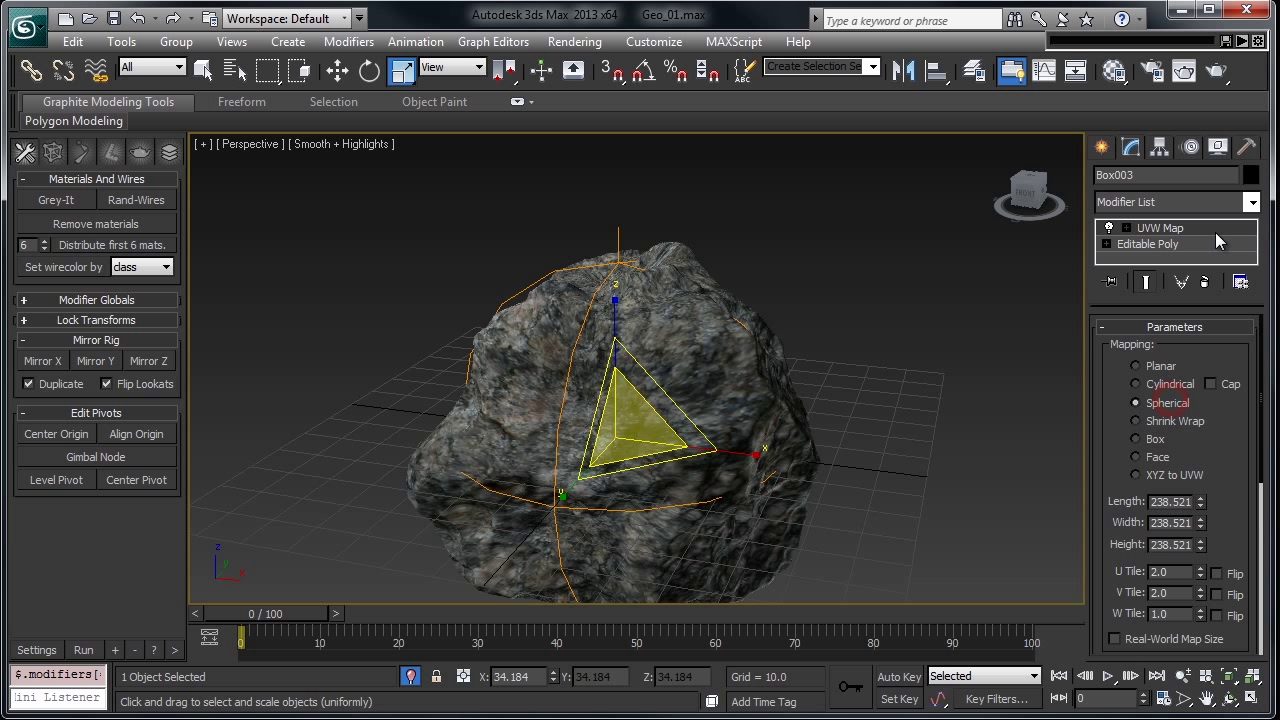
Rename the spherical mapping modifier as "UVW Map - 1".
right_click(1215, 232)
click(1266, 249)
key(Right)
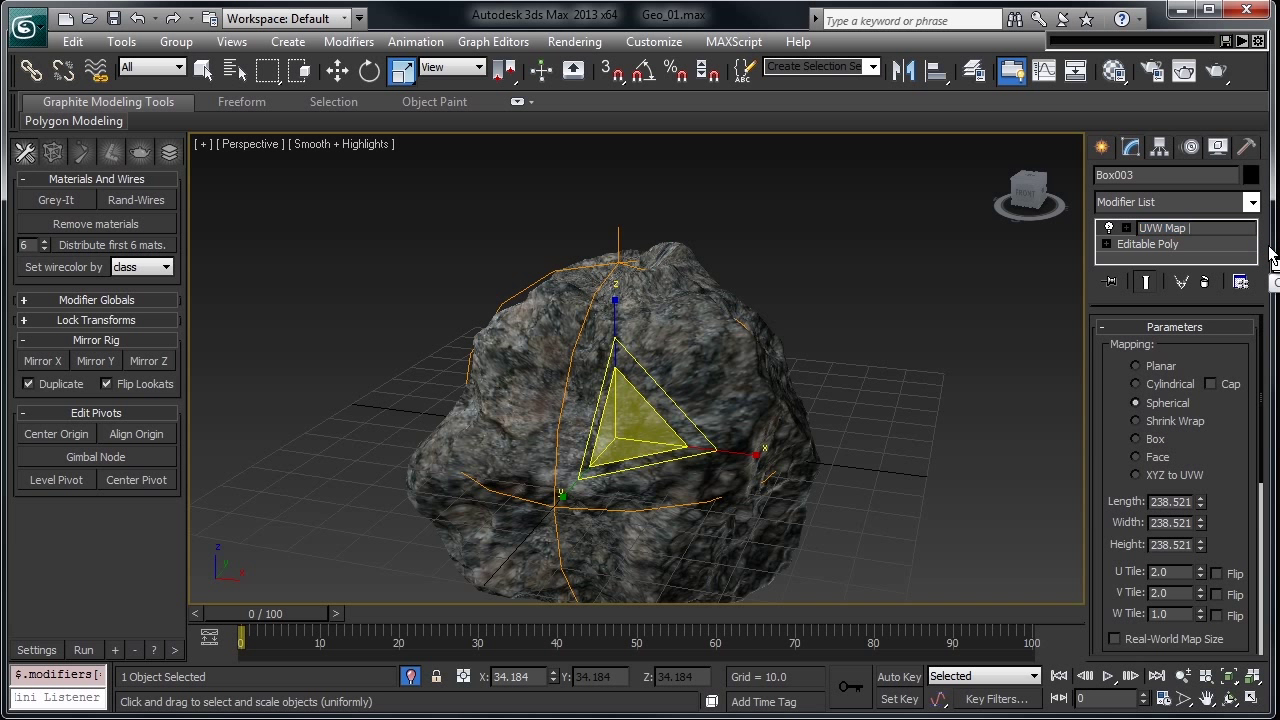
text(1)
key(Return)
Add a second UVW Map modifier above the first and set its map channel to 2.
drag(1226, 504, 1273, 318)
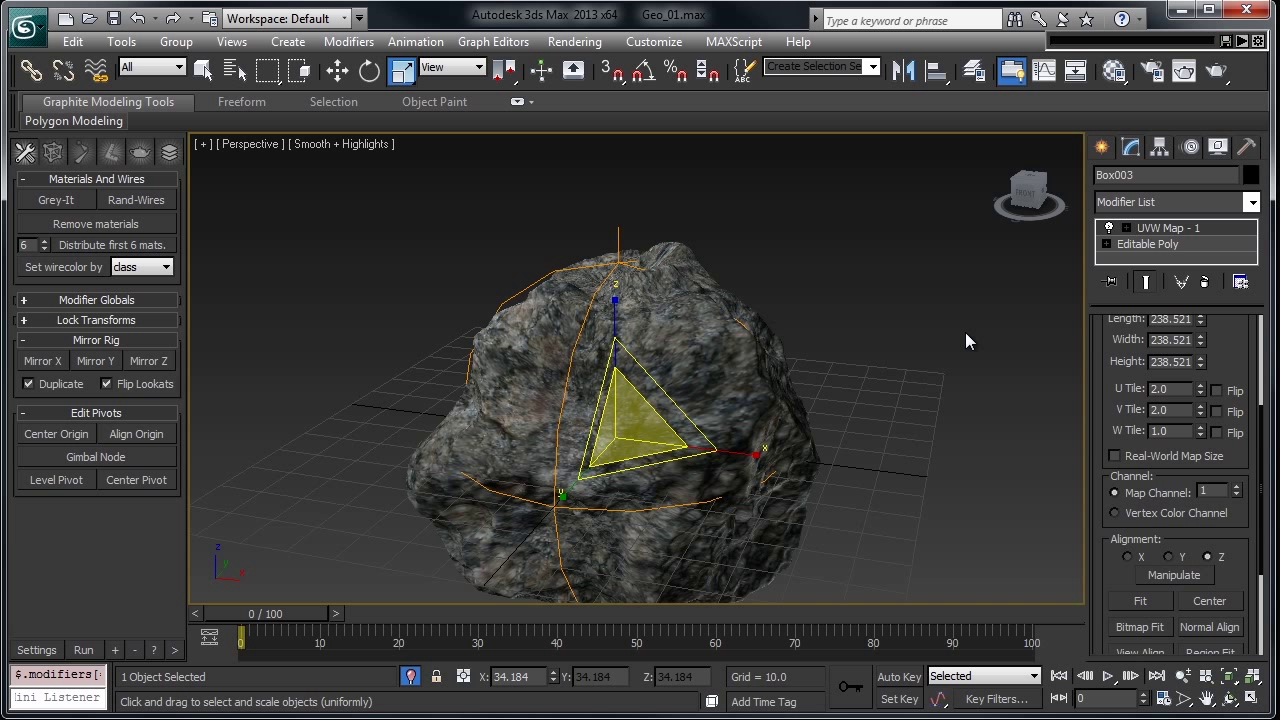
text(xu)
key(Return)
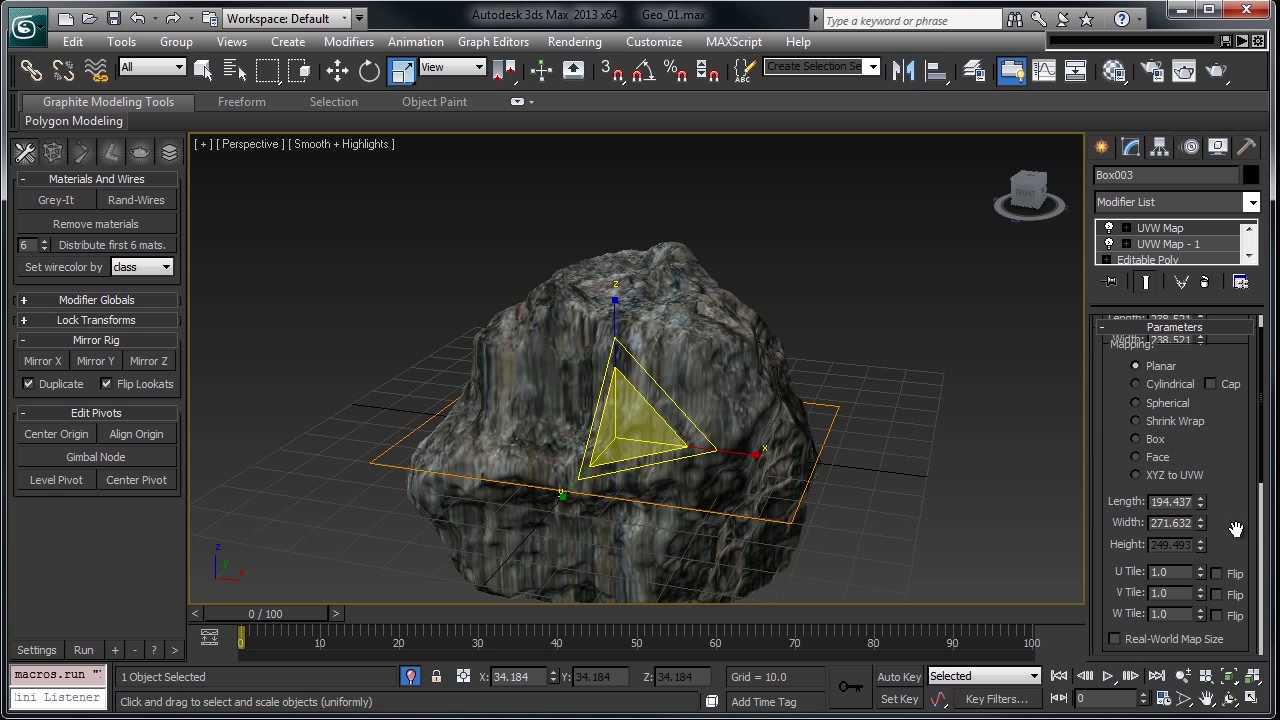
scroll(1236, 529, down, 5)
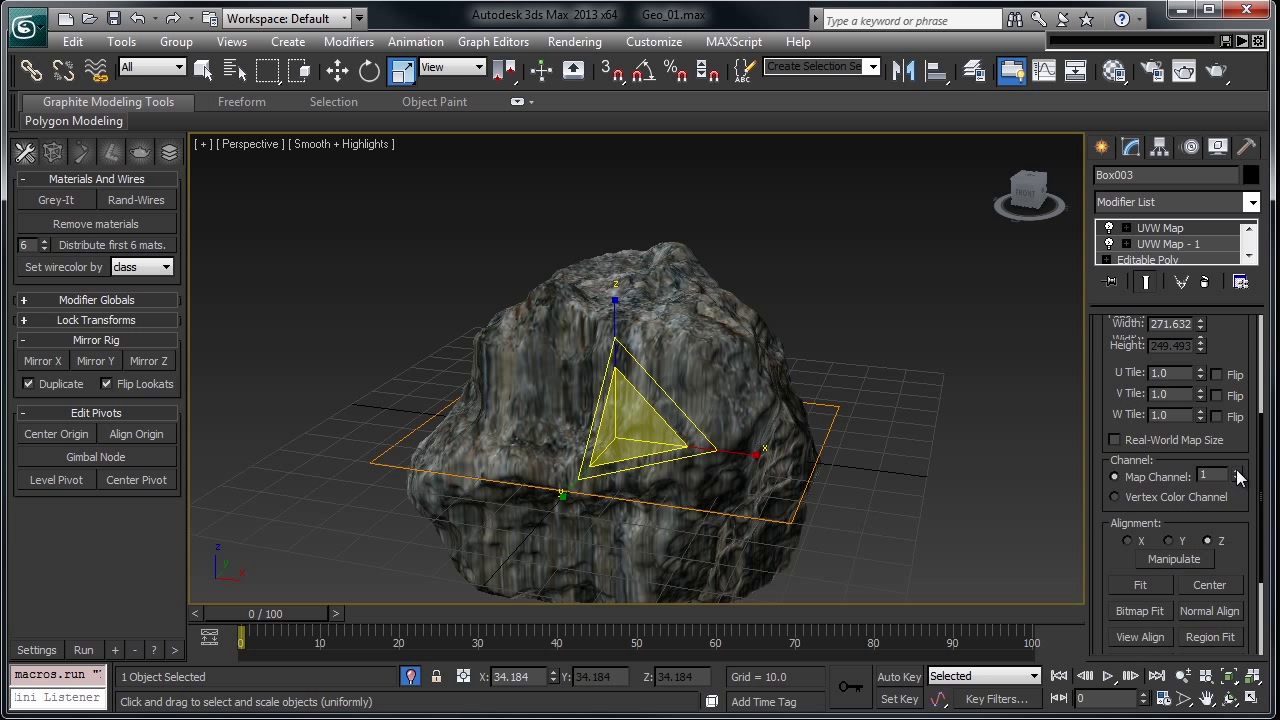
Rename the second mapping modifier as "UVW Map - 2".
right_click(1183, 229)
click(1210, 238)
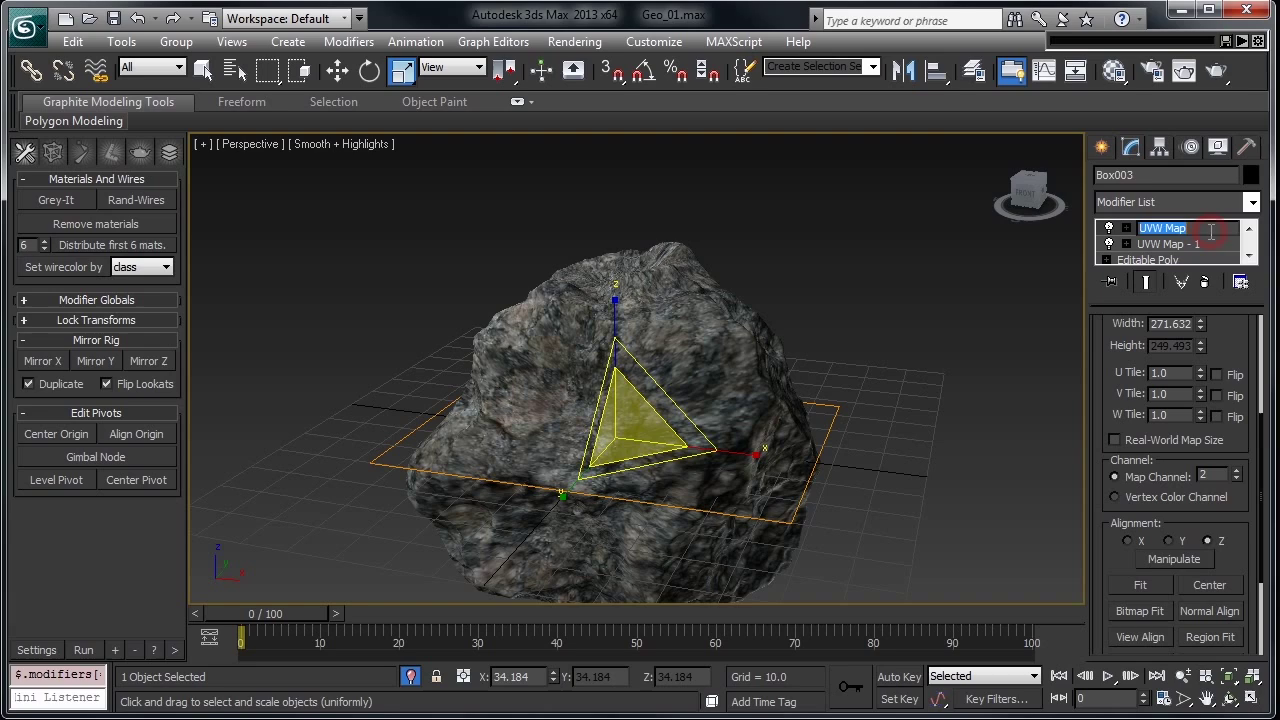
click(1209, 232)
text(- 2)
key(Return)
Sample the rock's material into the Material Editor and copy its Diffuse Color map.
alt+middle_drag(788, 254, 771, 303)
scroll(729, 309, up, 3)
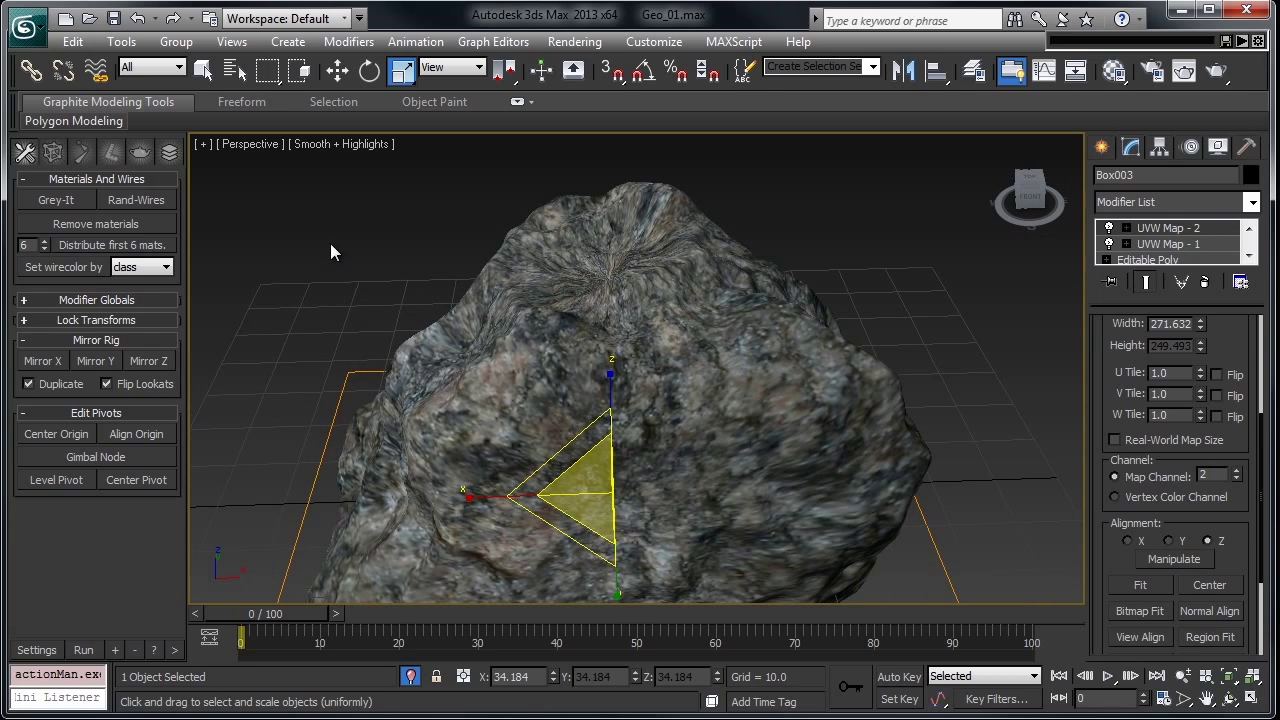
key(m)
click(104, 326)
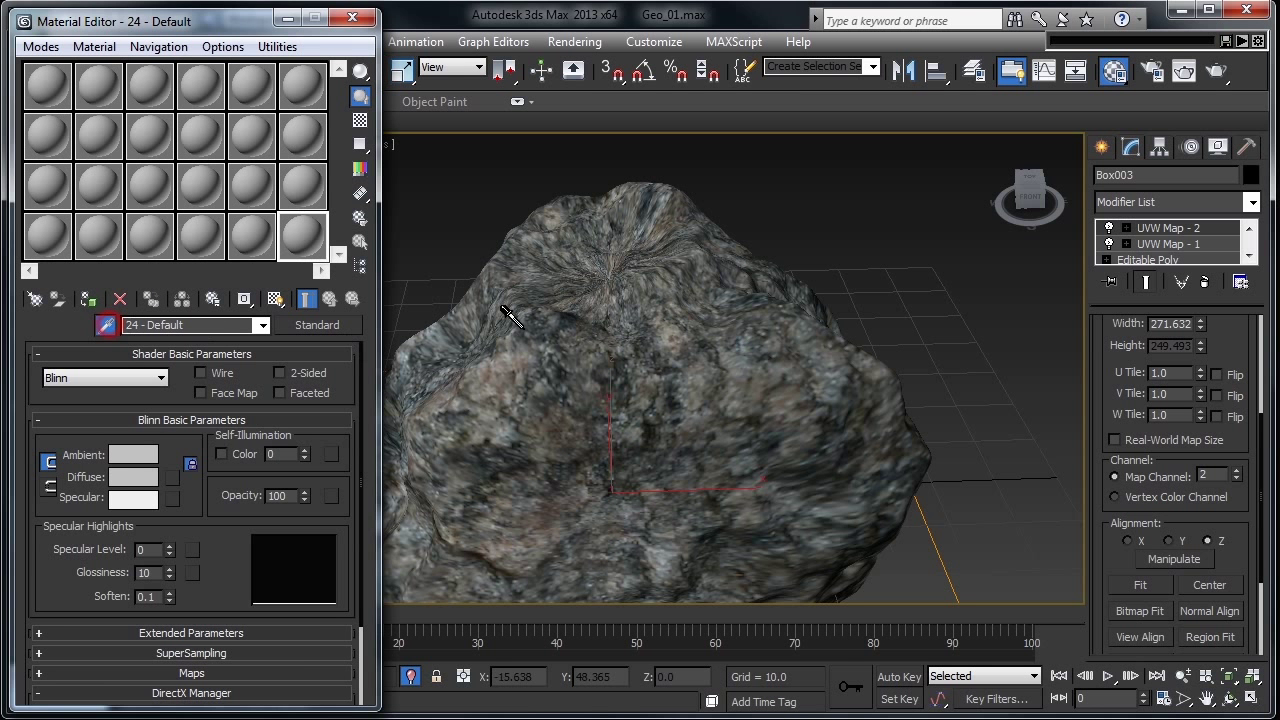
click(548, 306)
click(237, 673)
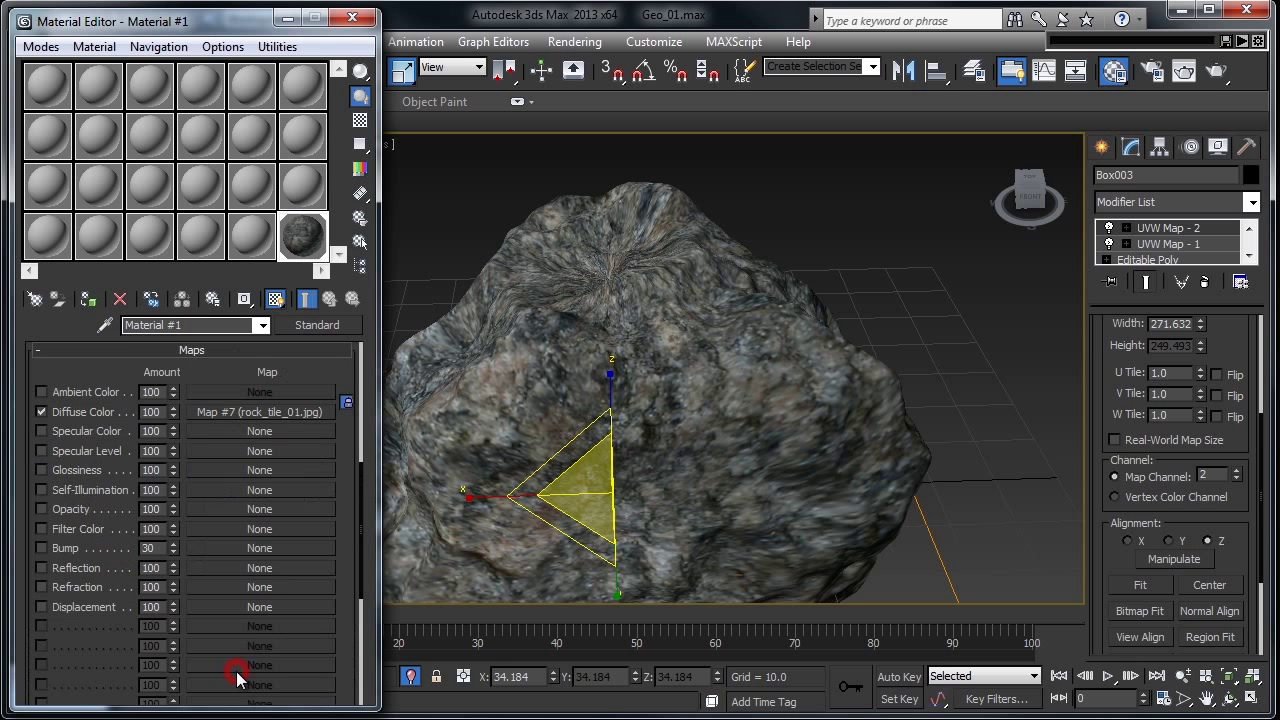
right_click(279, 410)
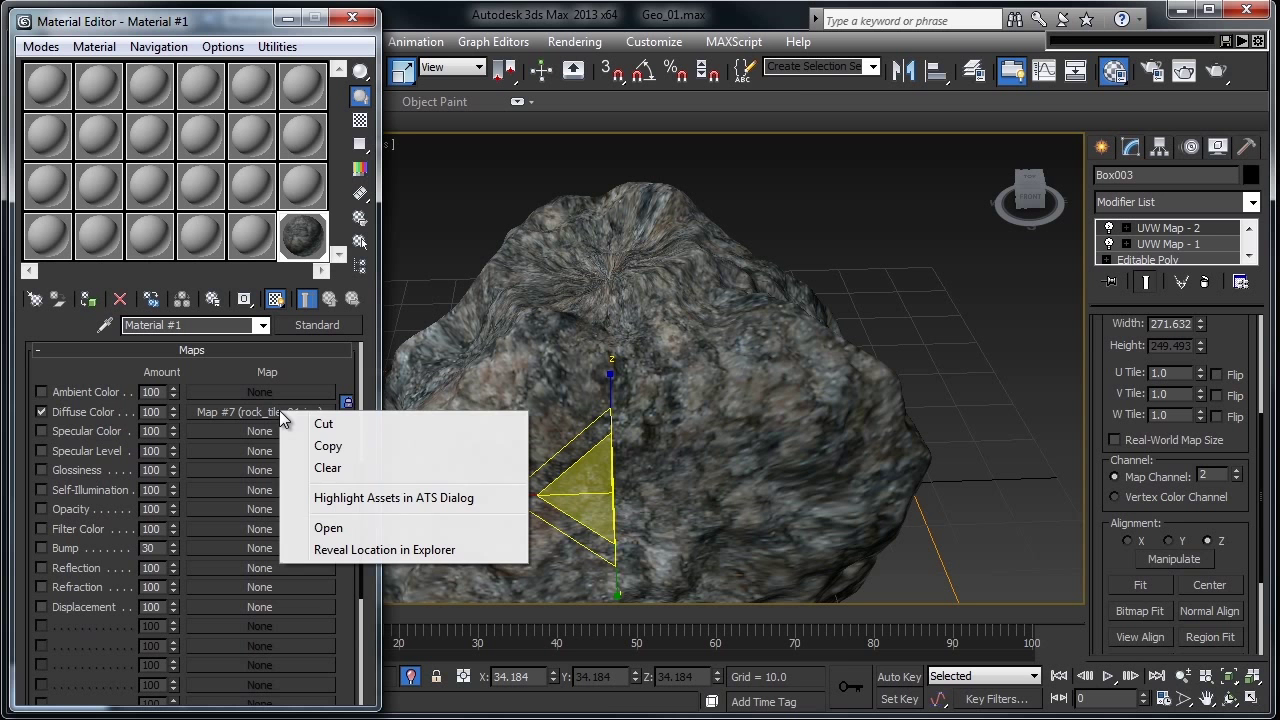
click(324, 444)
Replace the Diffuse Color bitmap with a Composite map, keeping the old map as a sub-map.
click(310, 412)
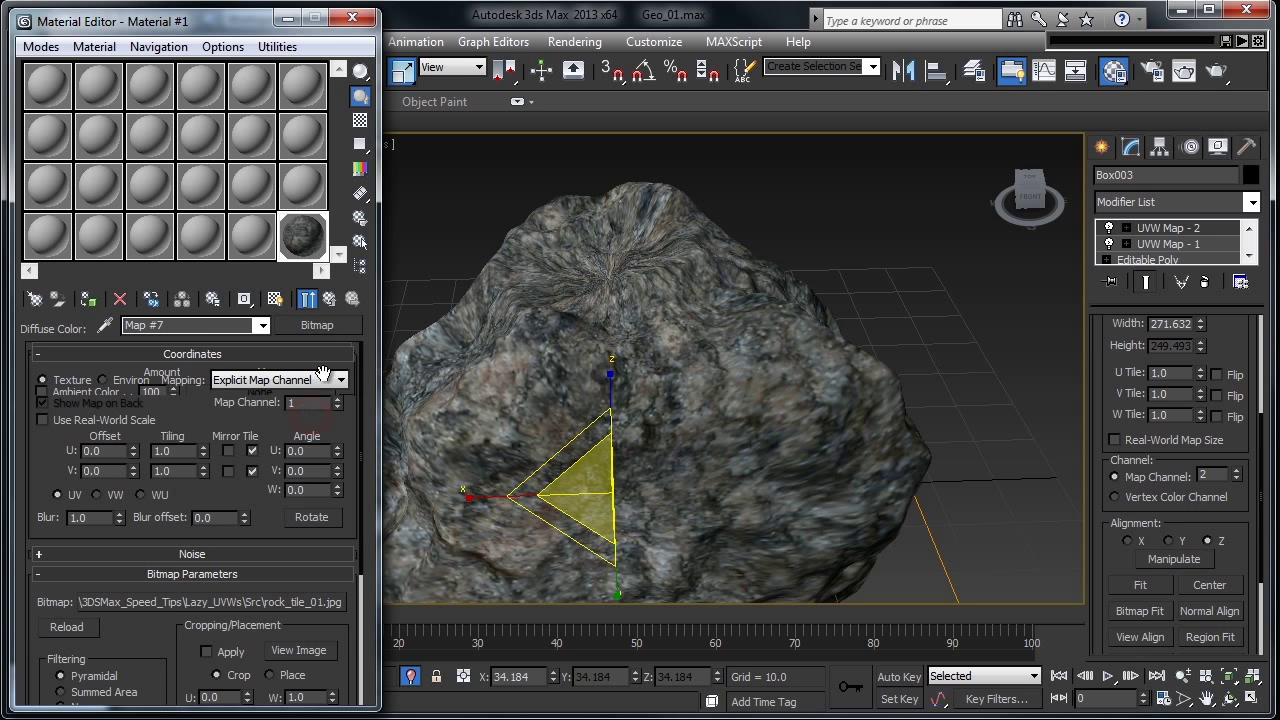
click(346, 325)
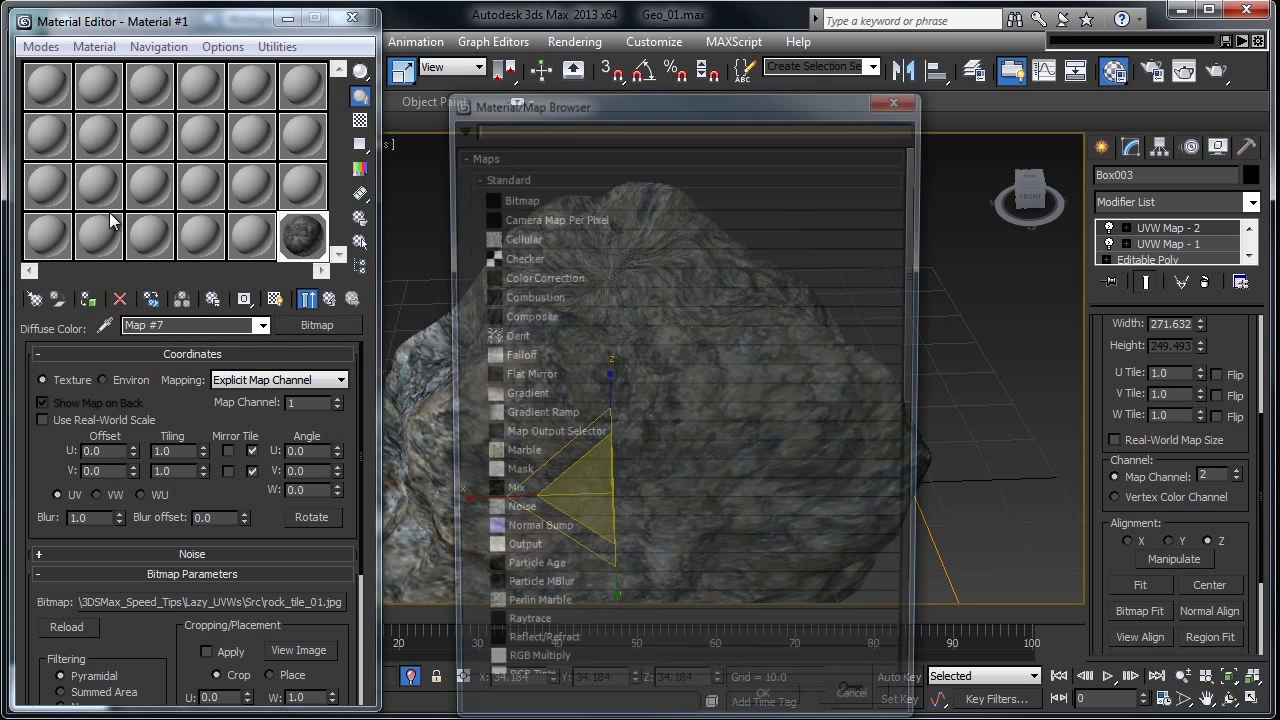
drag(518, 110, 512, 61)
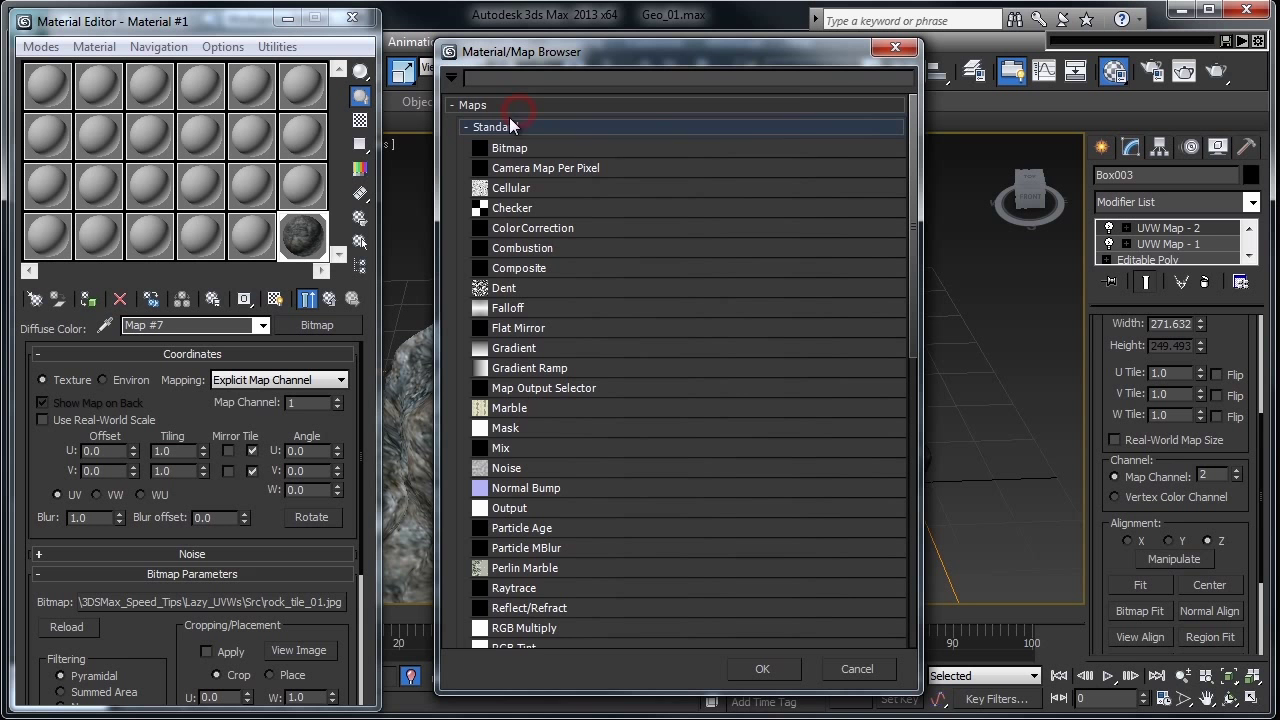
double_click(513, 272)
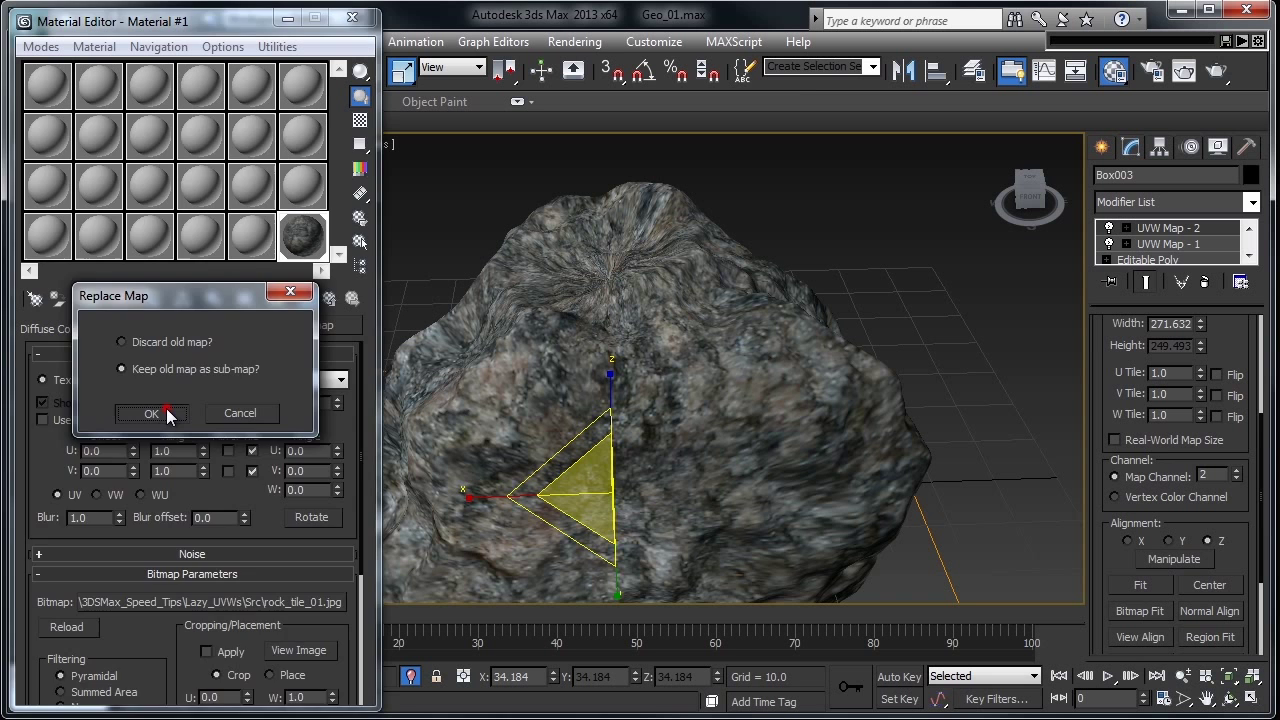
click(150, 413)
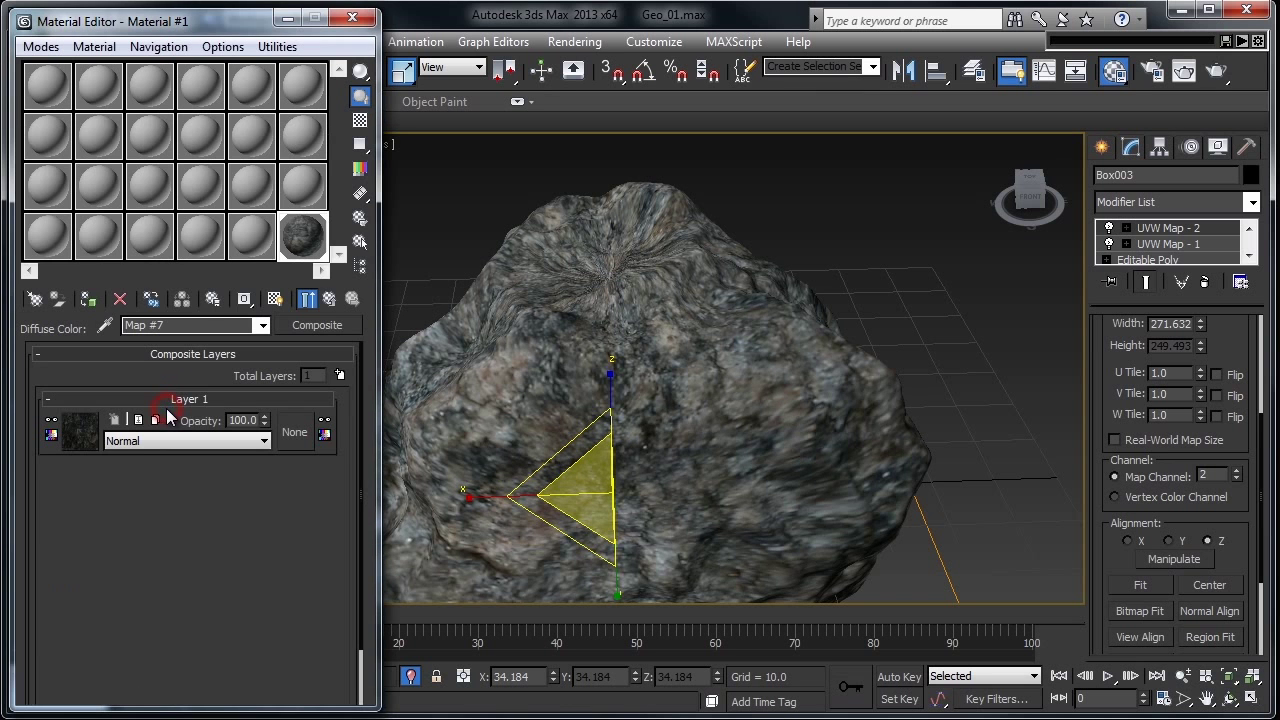
Check the map channel of the Layer 1 bitmap and return to the Composite layers.
click(94, 435)
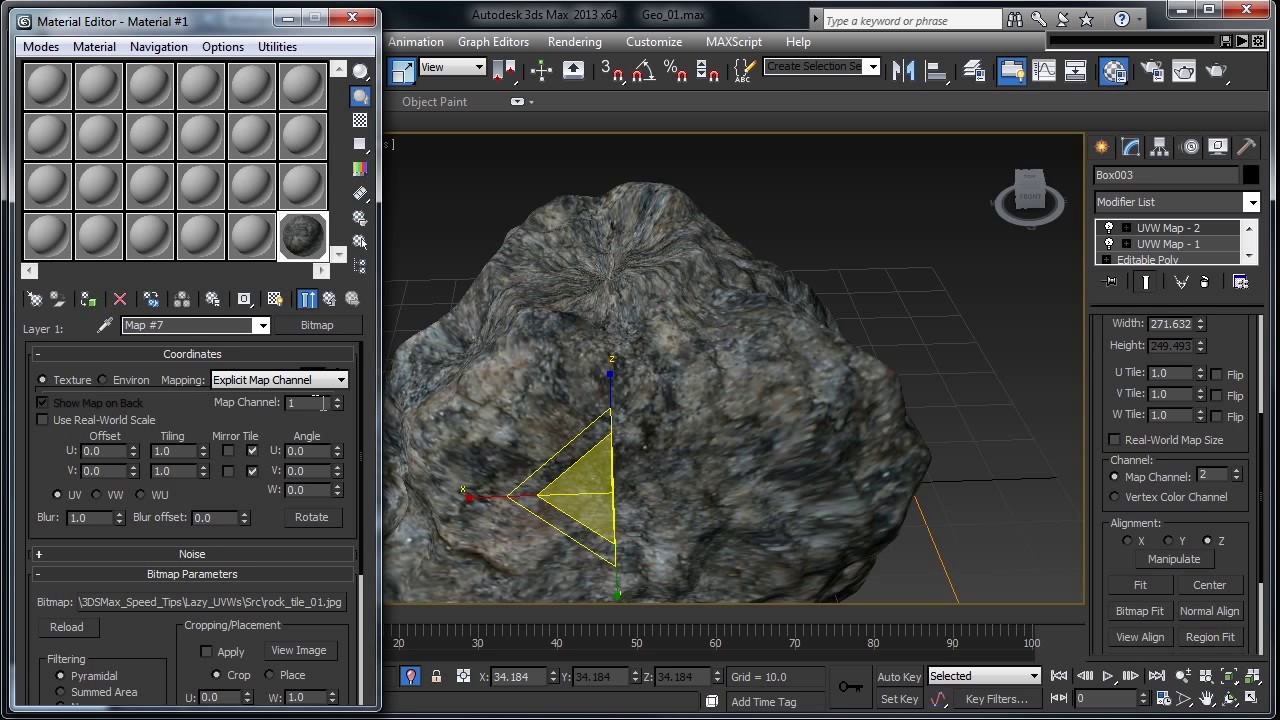
click(334, 297)
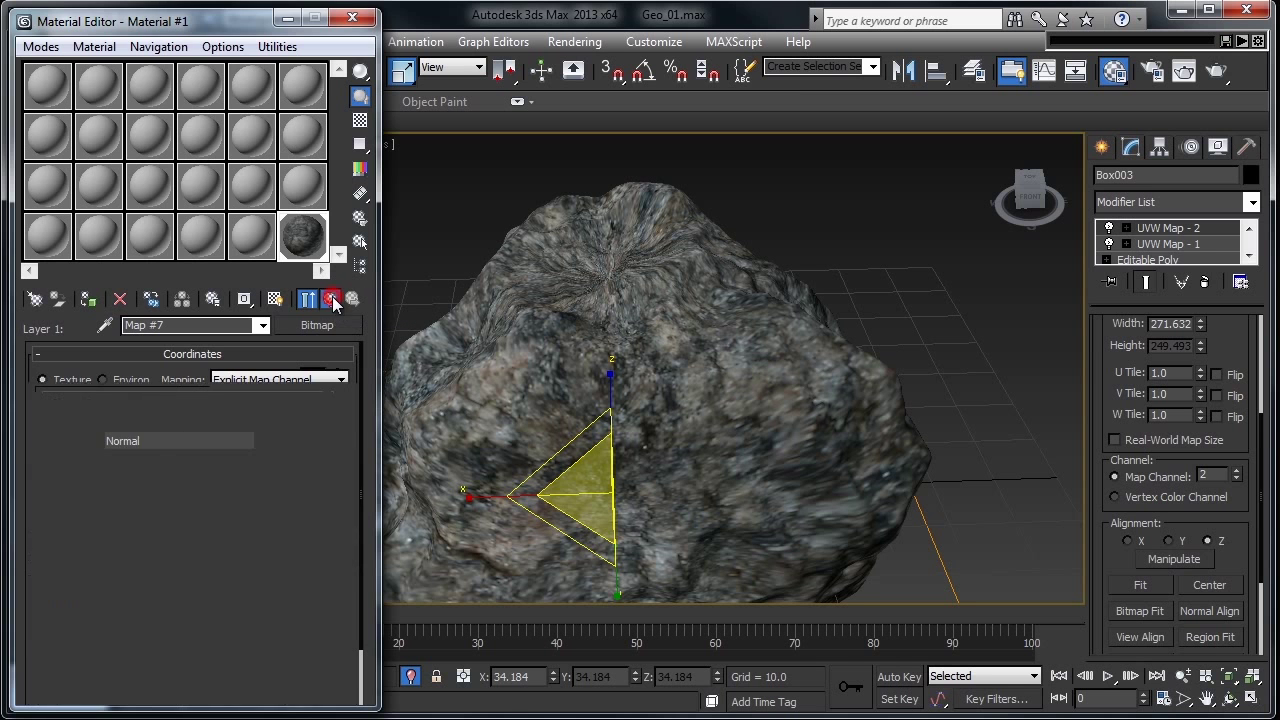
Render the perspective view to check the rock's single-layer texture, and look at the Layer 1 bitmap again.
scroll(849, 434, down, 4)
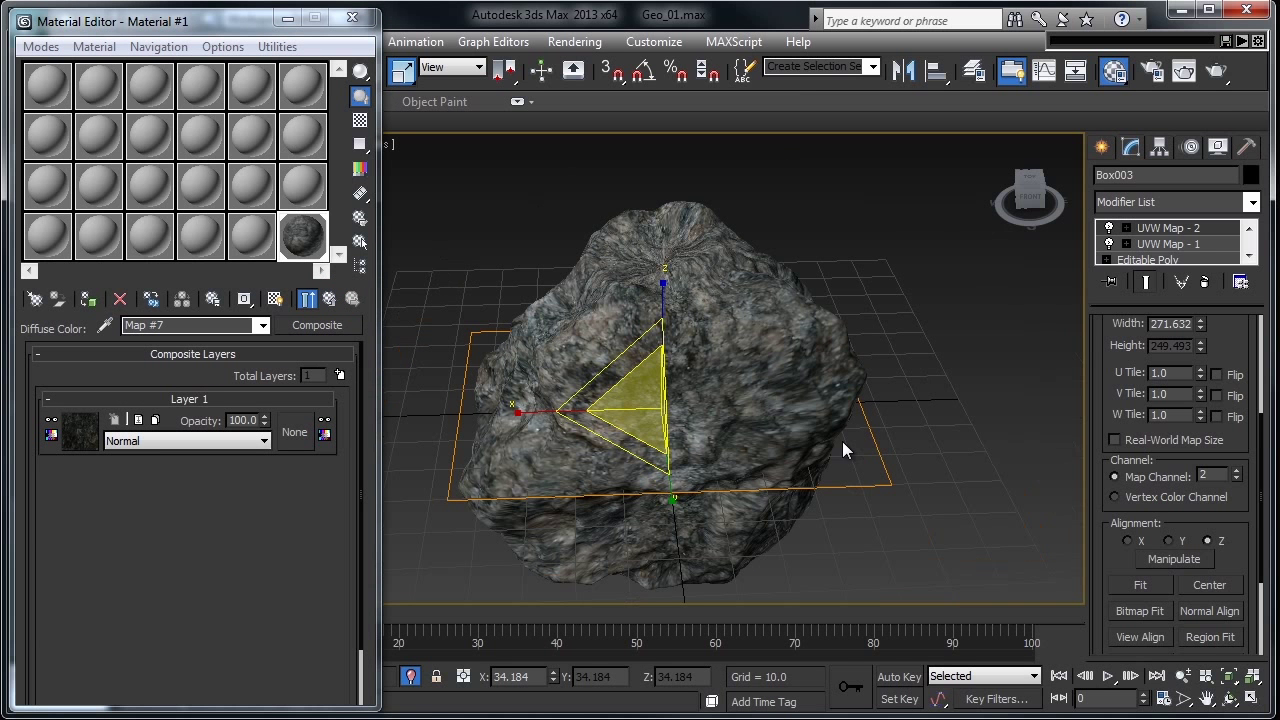
click(1218, 72)
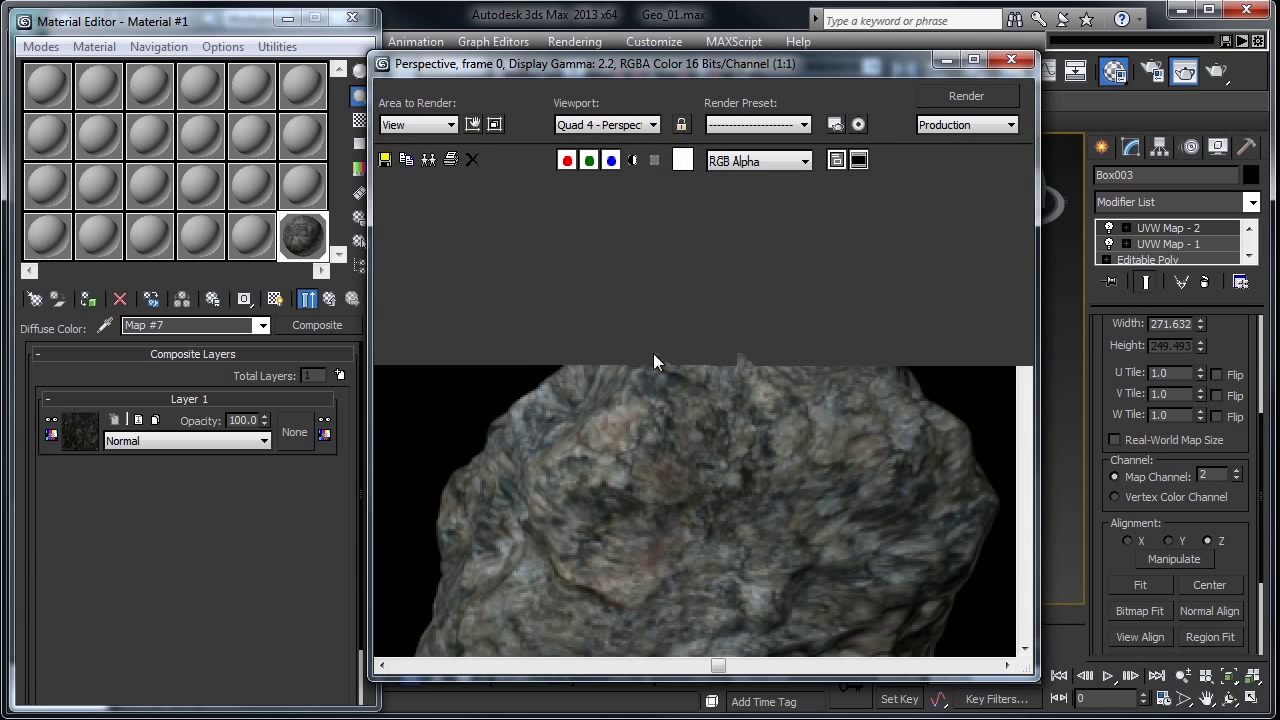
click(1011, 60)
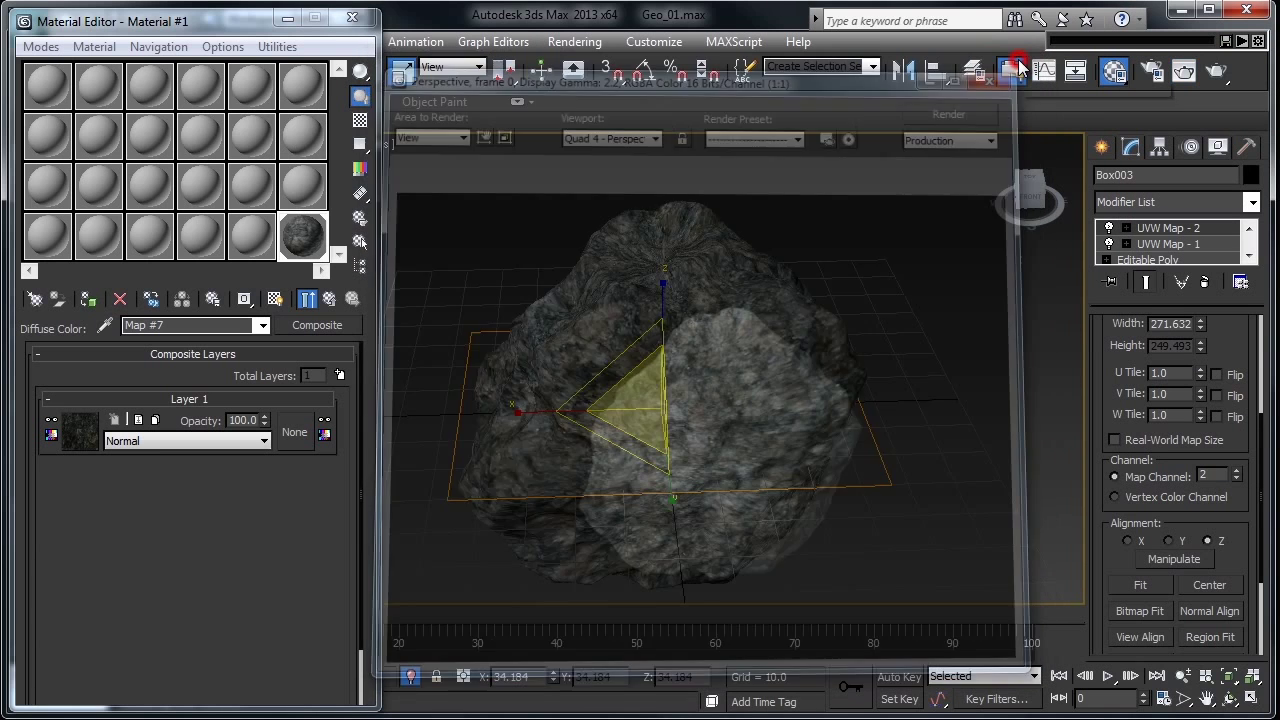
click(92, 432)
click(330, 299)
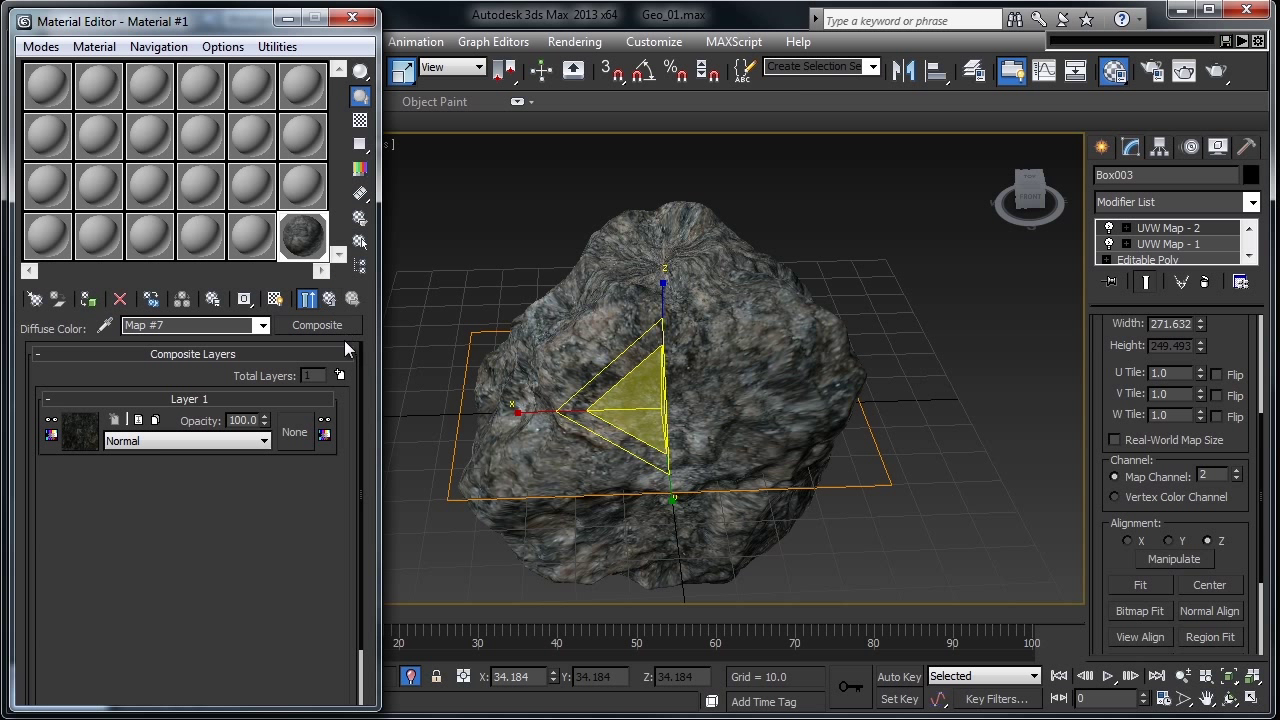
Add a second layer to the Composite map and copy the Layer 1 bitmap into it.
click(339, 375)
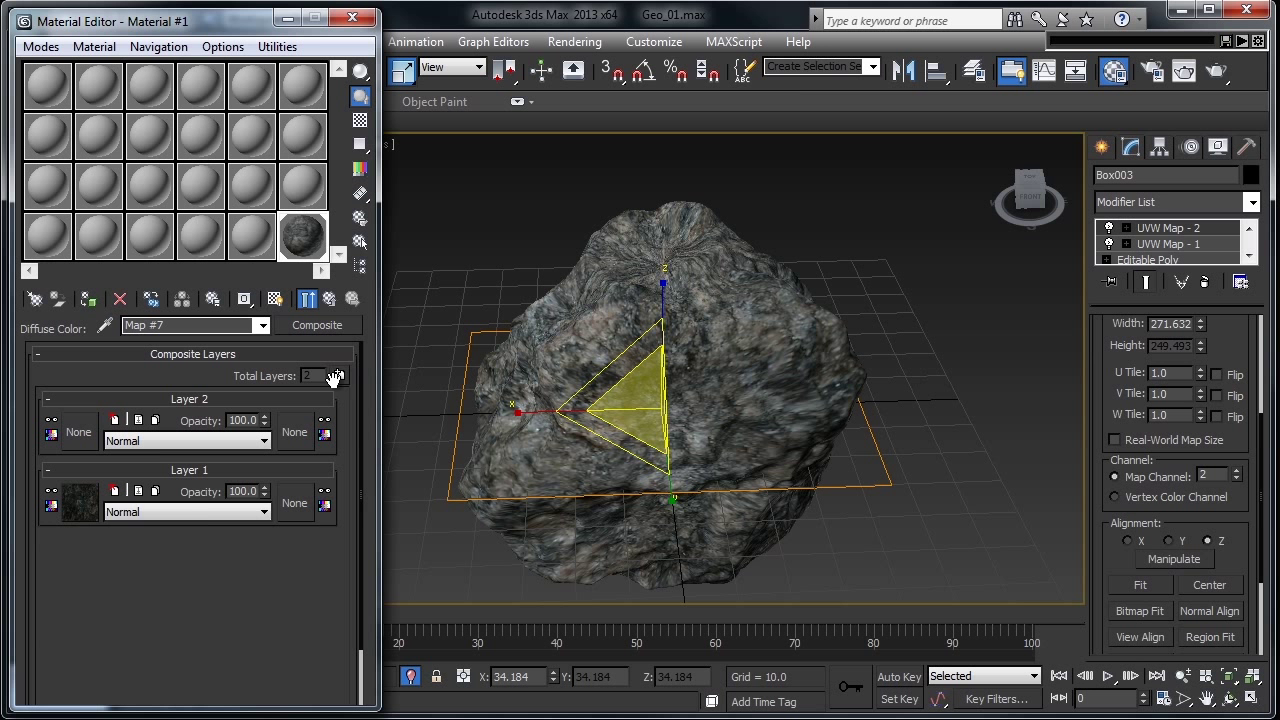
right_click(82, 500)
click(150, 530)
right_click(87, 443)
click(128, 455)
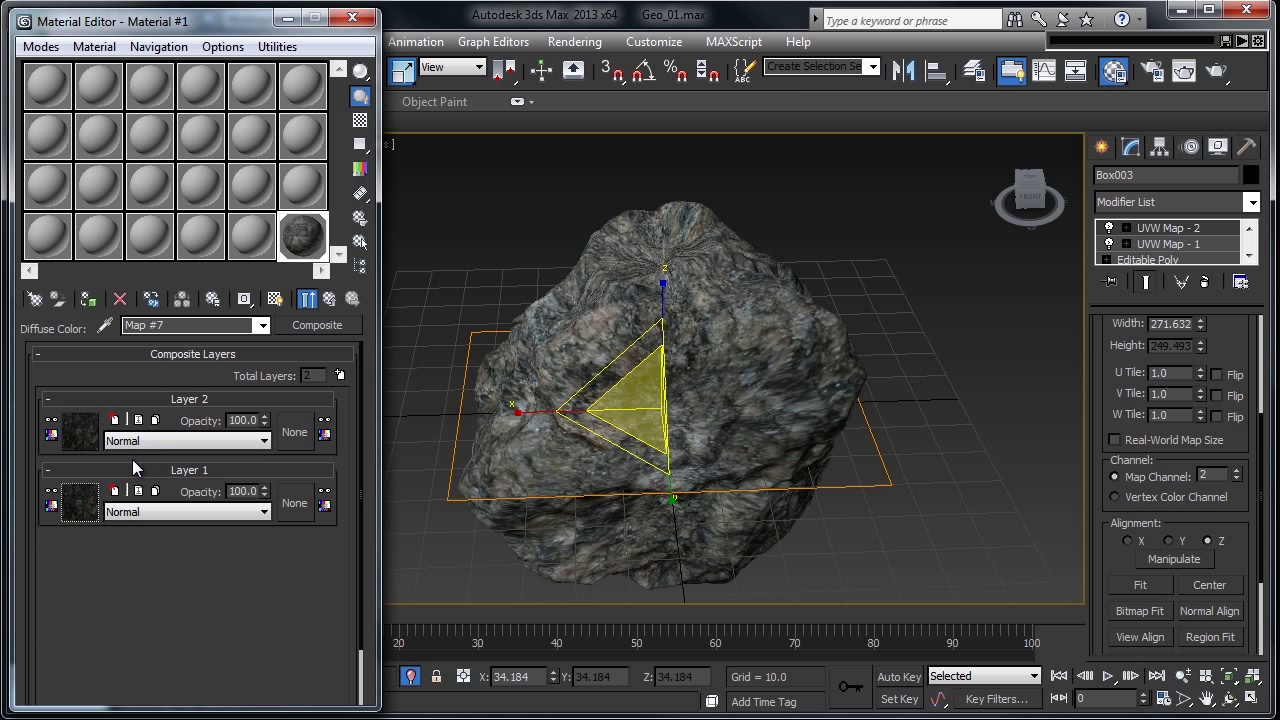
Set the Layer 2 bitmap's map channel to 2 and return to the Composite layers.
click(94, 432)
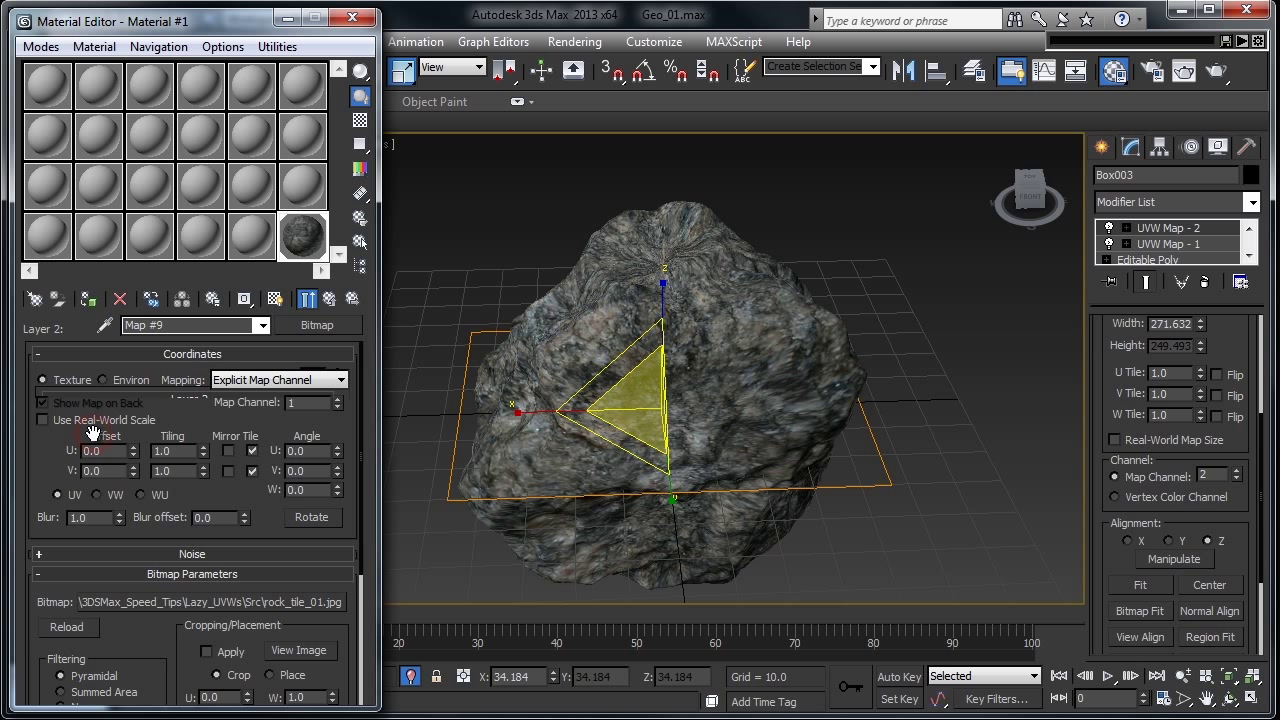
click(338, 400)
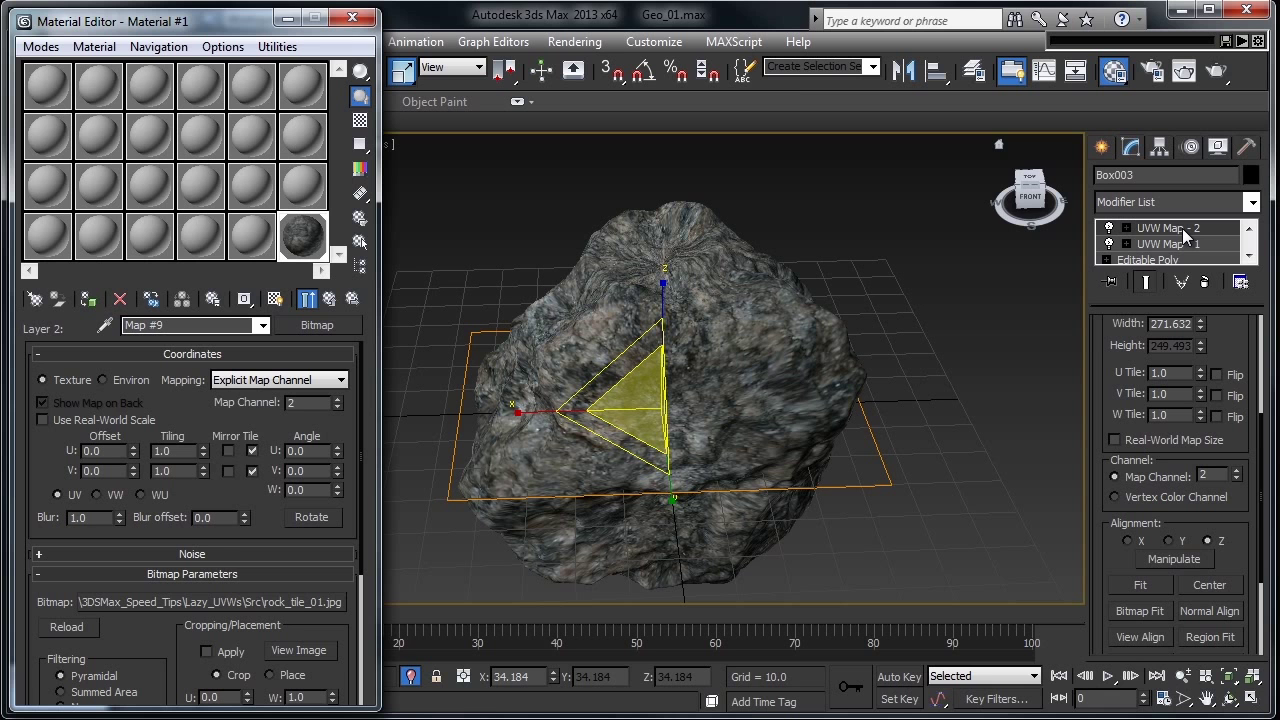
click(352, 298)
Render the perspective view to check the rock with the unmasked second layer, and close the render.
scroll(450, 302, up, 1)
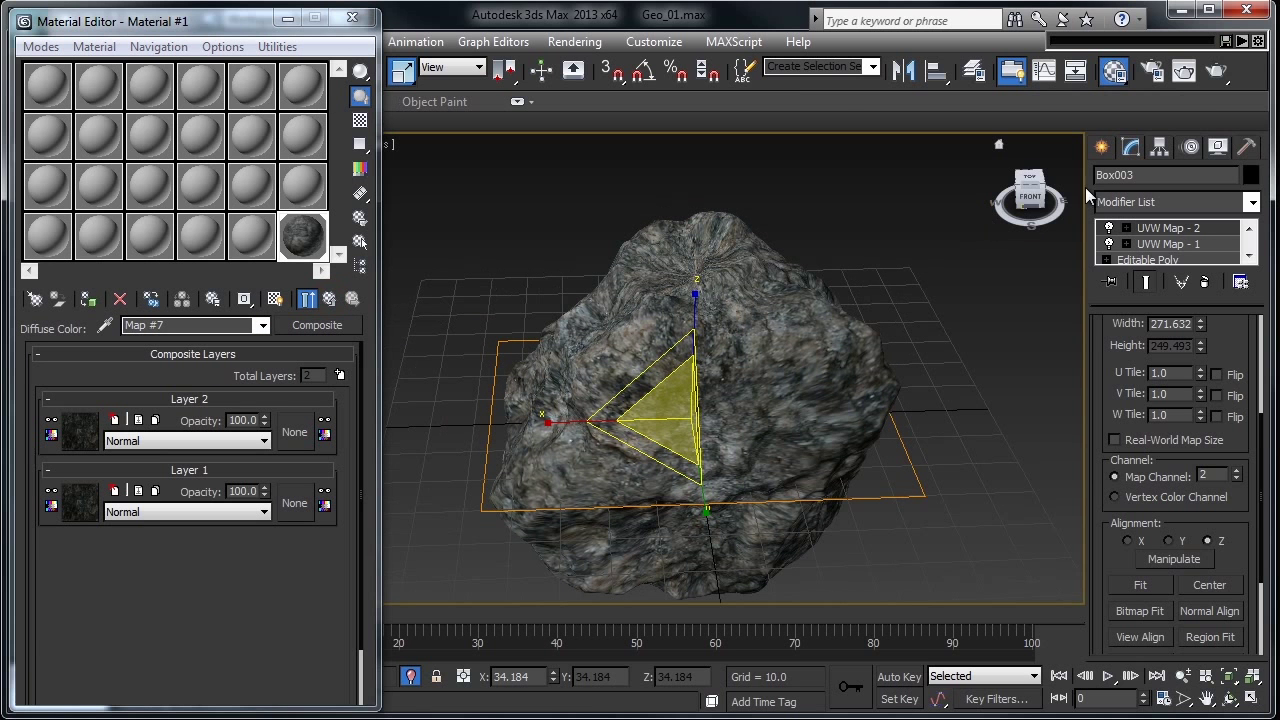
click(1218, 80)
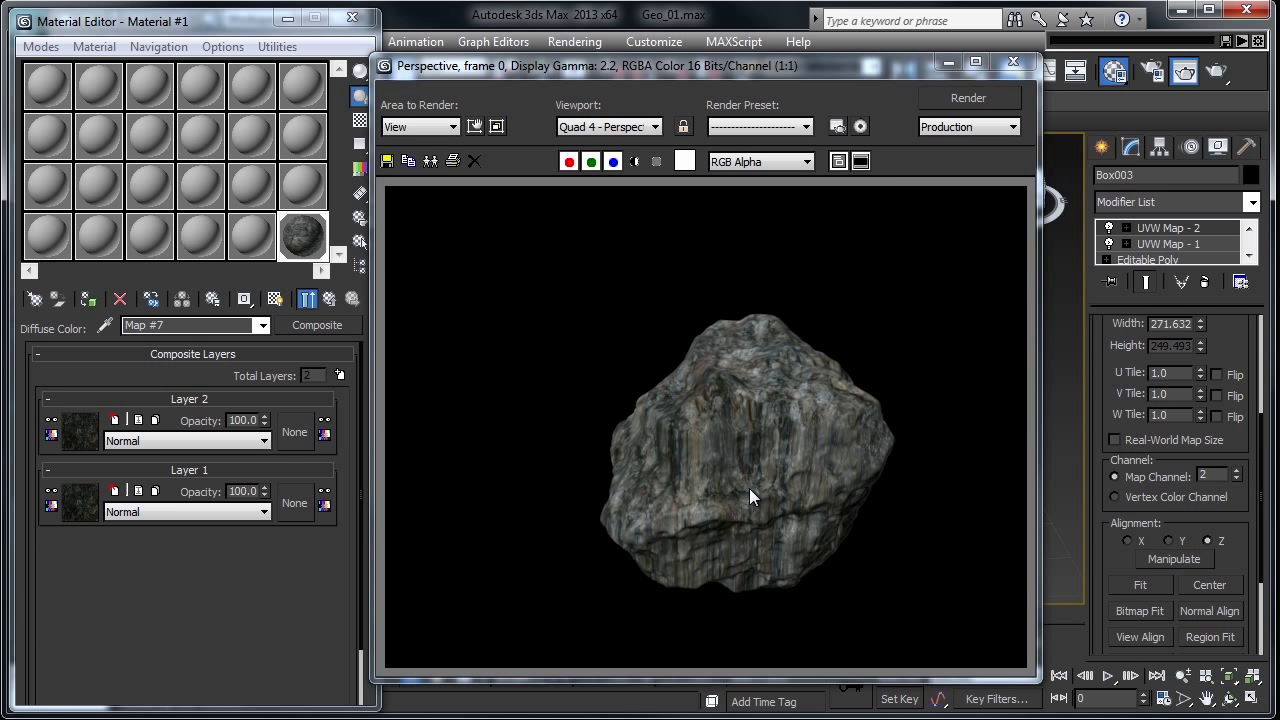
click(1015, 63)
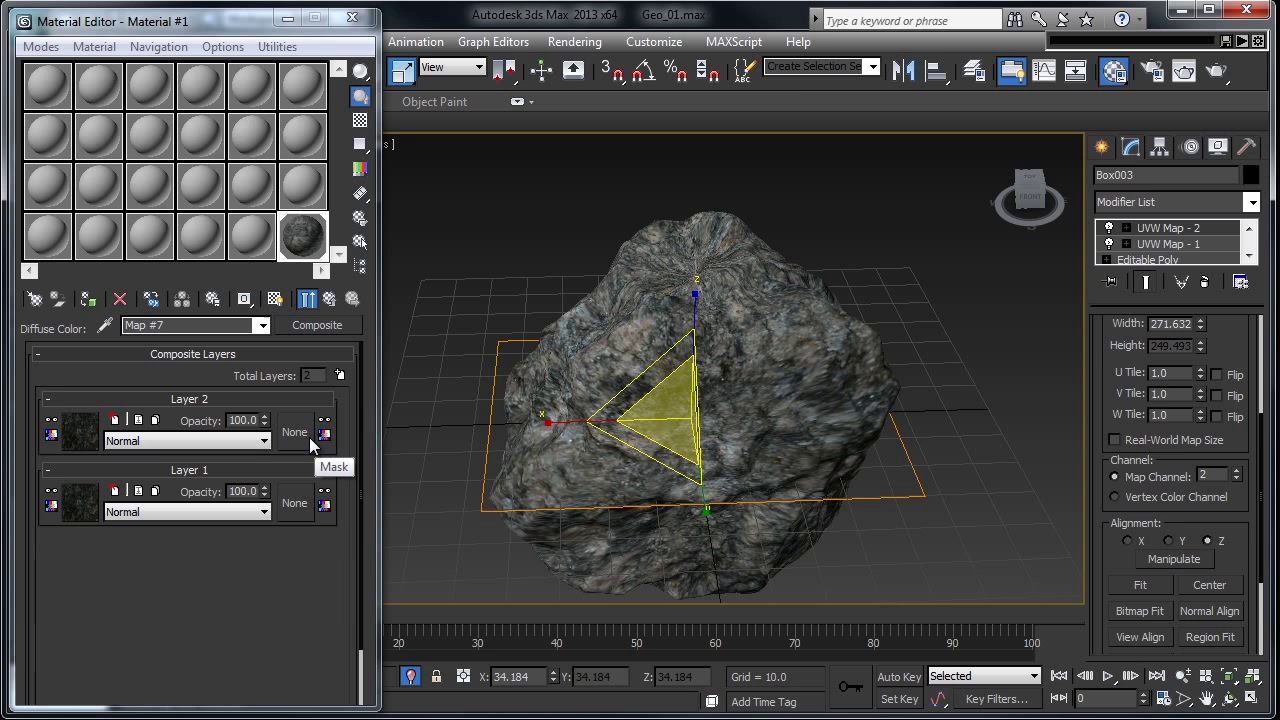
Mask Layer 2 with a Gradient Ramp on map channel 2 and show the mask in the viewport.
click(296, 432)
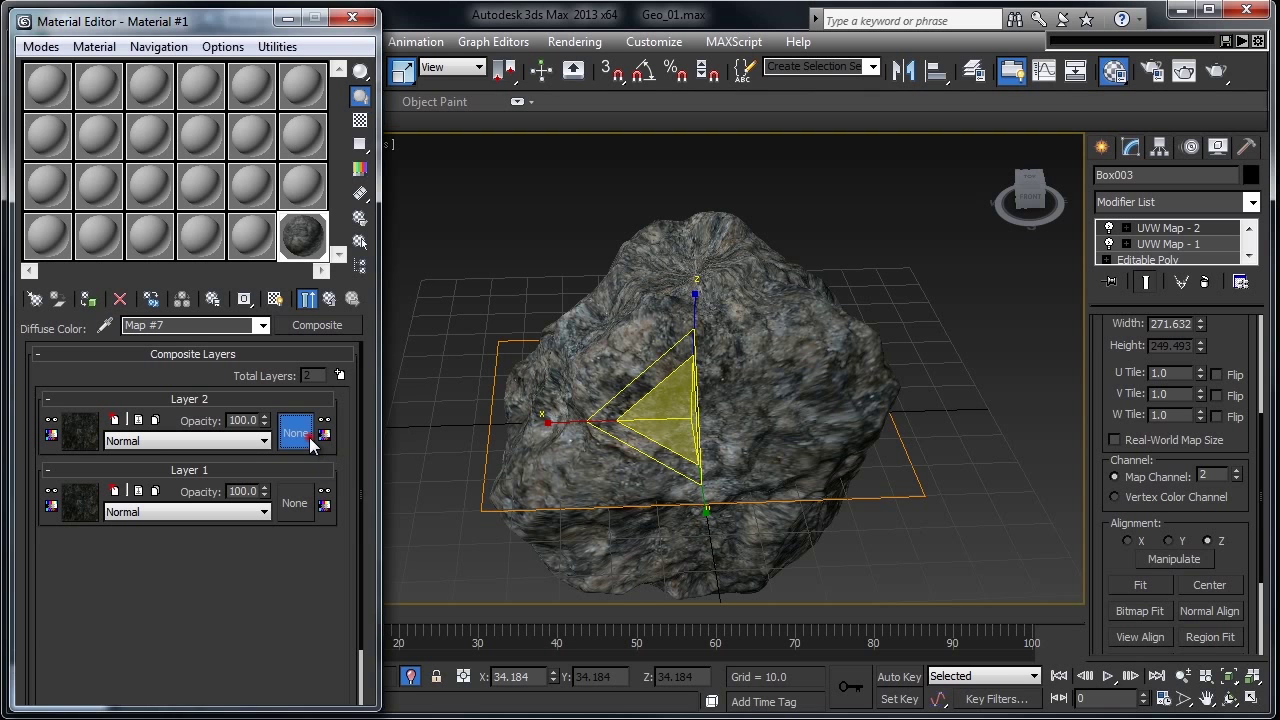
double_click(557, 369)
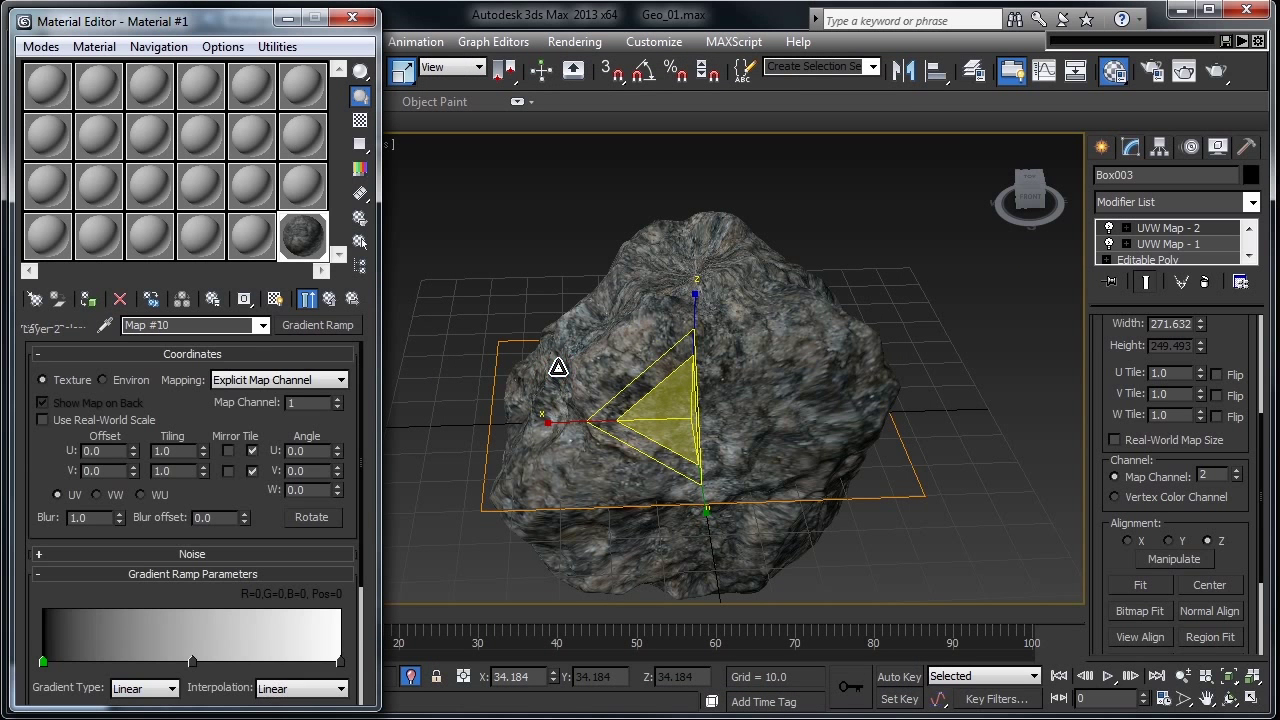
click(281, 300)
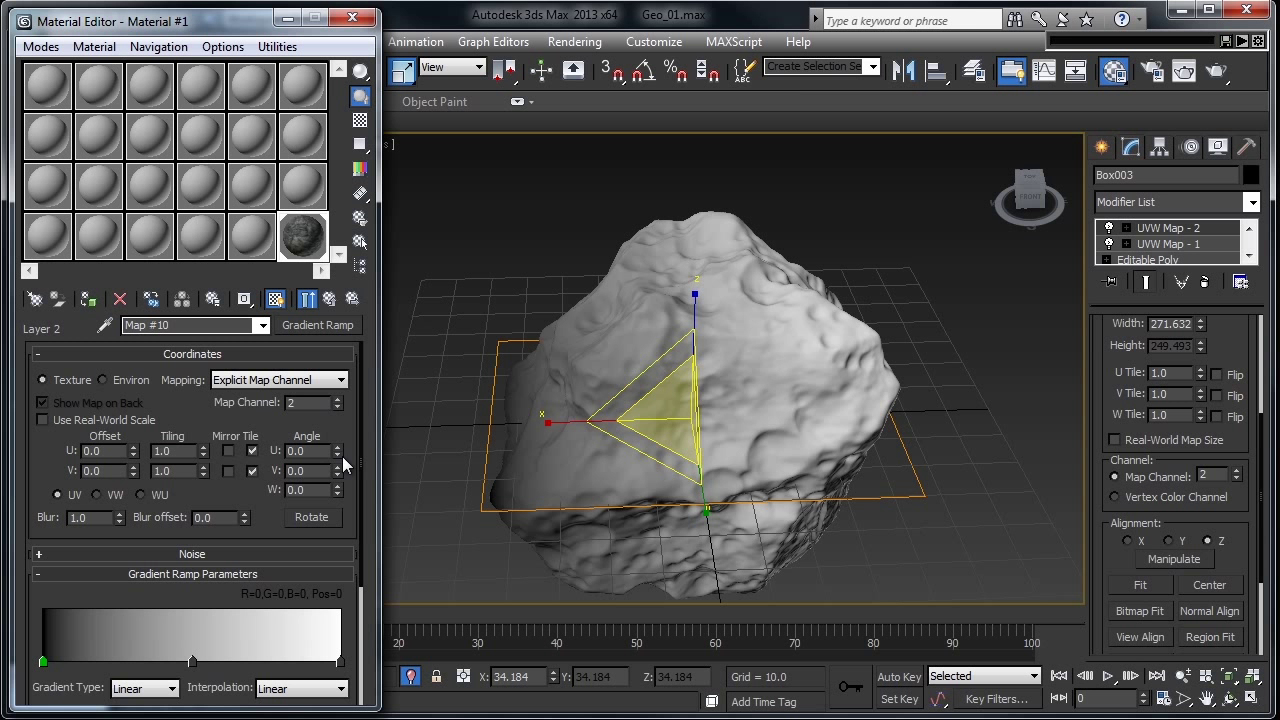
Change the mask's gradient type to Radial and remove the ramp's middle flag.
scroll(344, 518, down, 3)
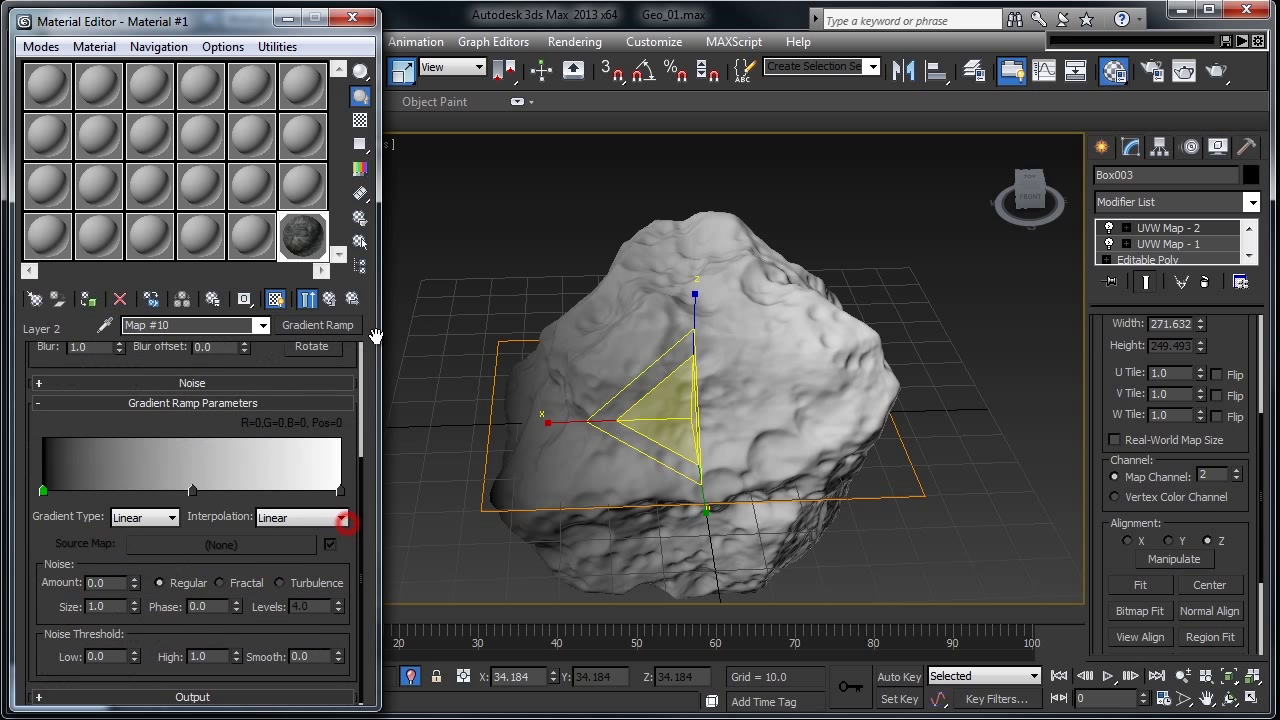
click(172, 514)
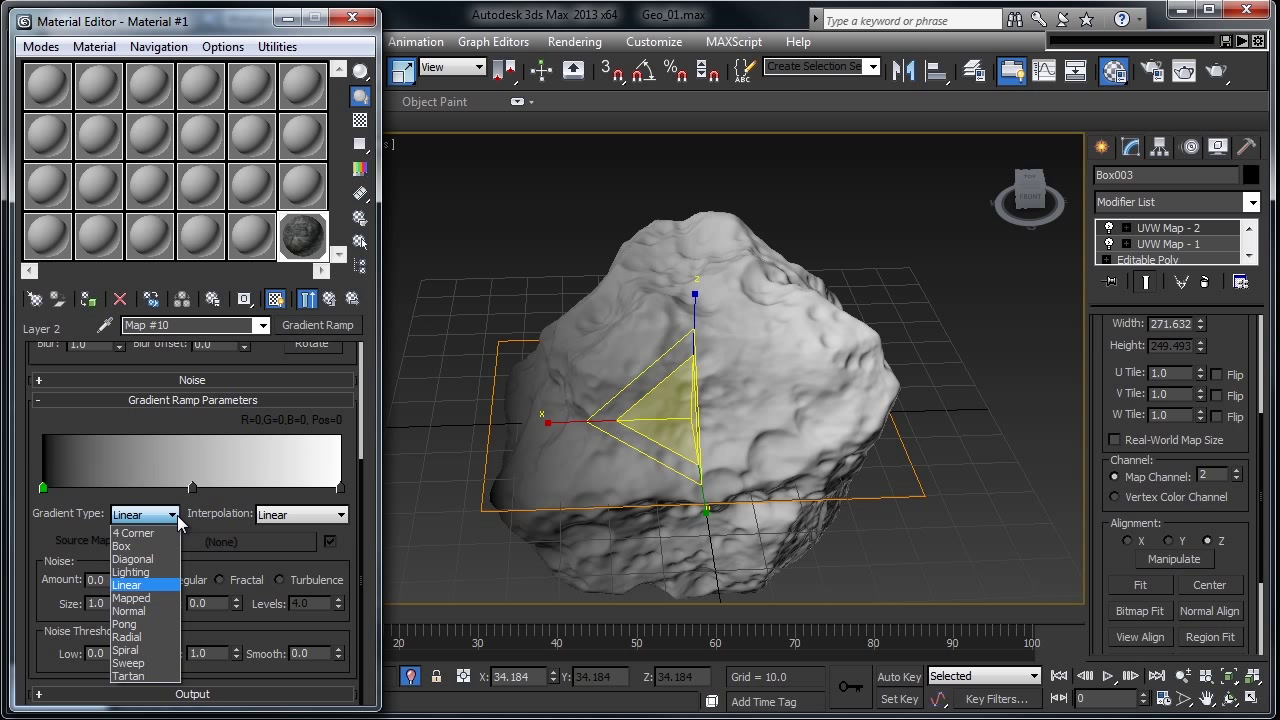
click(126, 636)
drag(192, 488, 388, 485)
Reverse the ramp by making its start flag white and its end flag black.
double_click(43, 488)
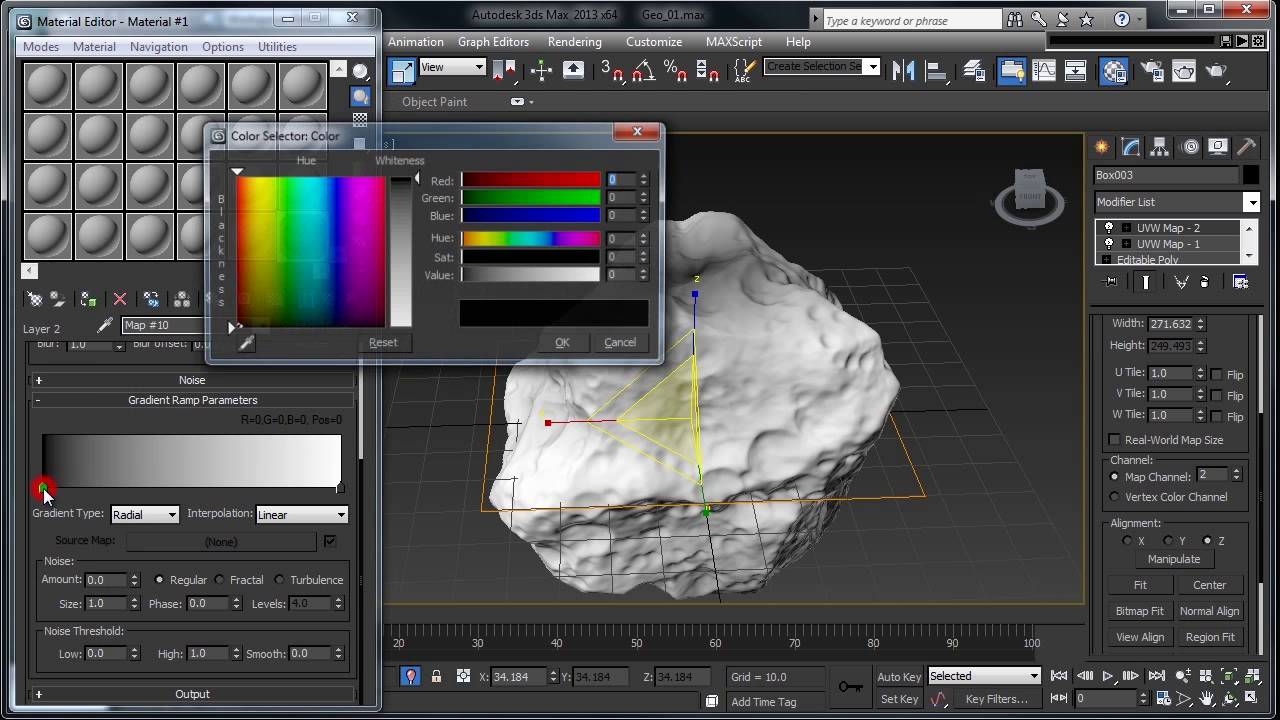
drag(484, 275, 600, 275)
click(565, 342)
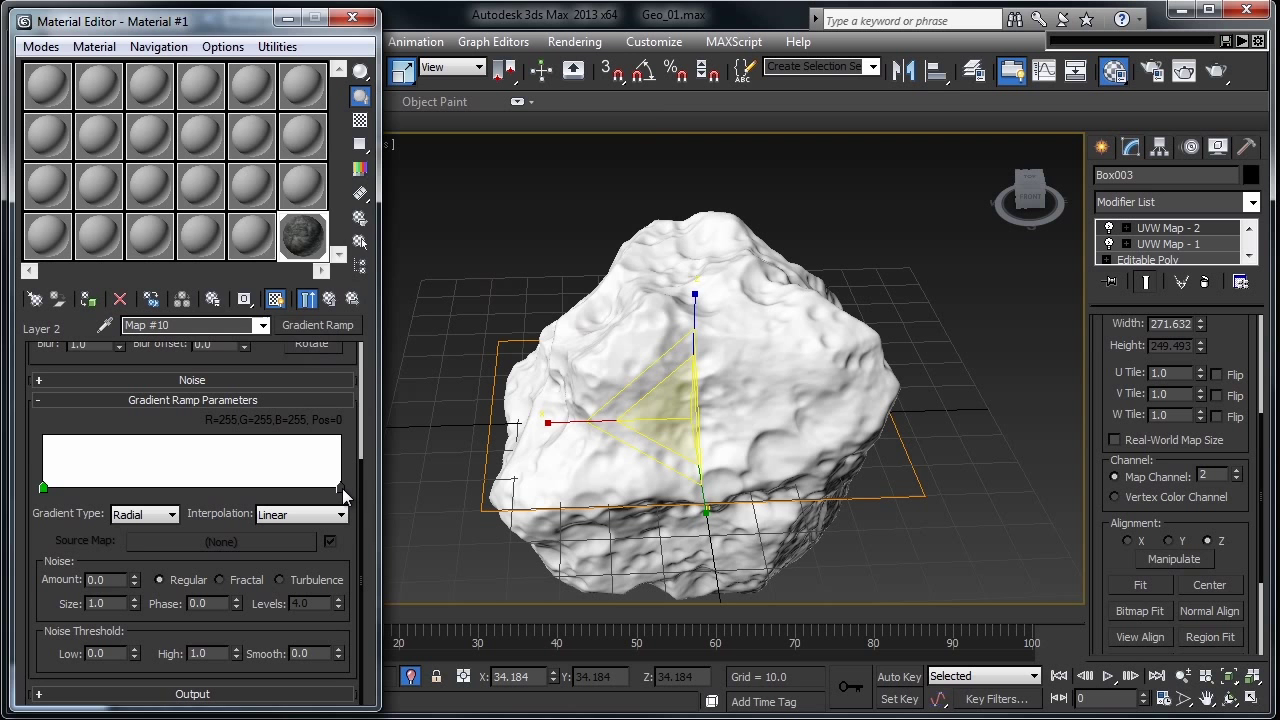
double_click(340, 488)
drag(549, 276, 371, 291)
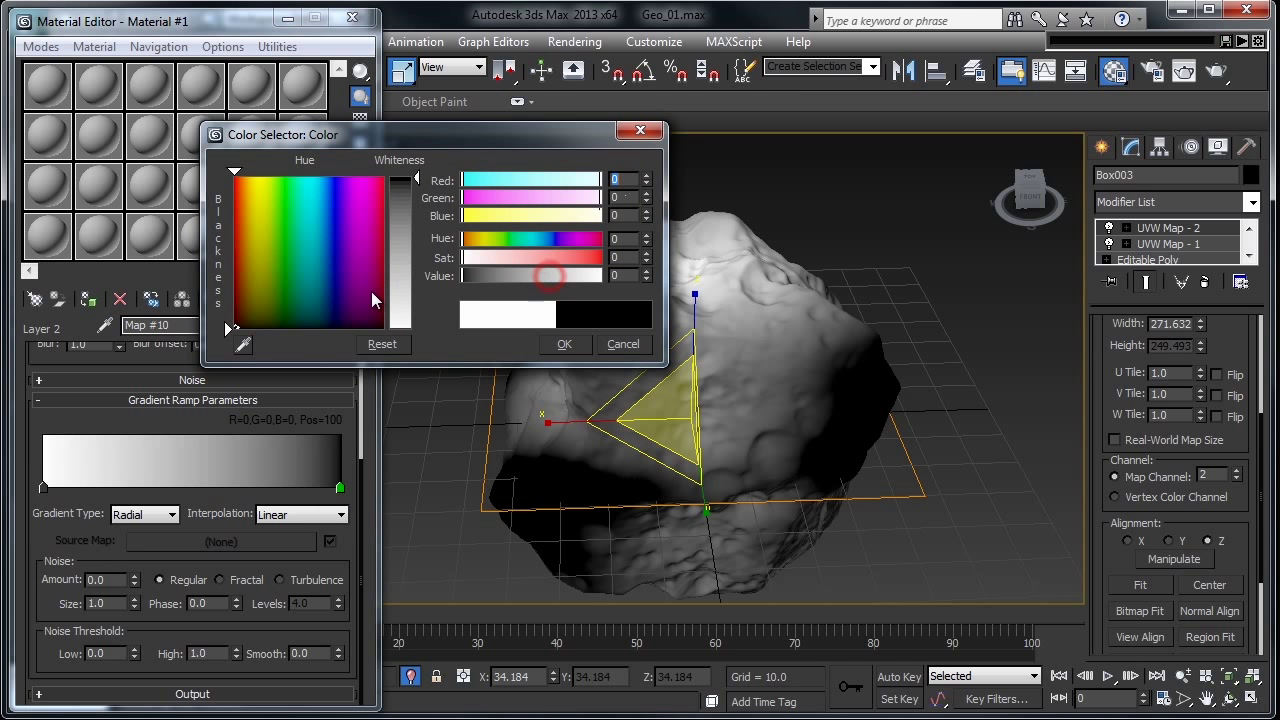
click(564, 343)
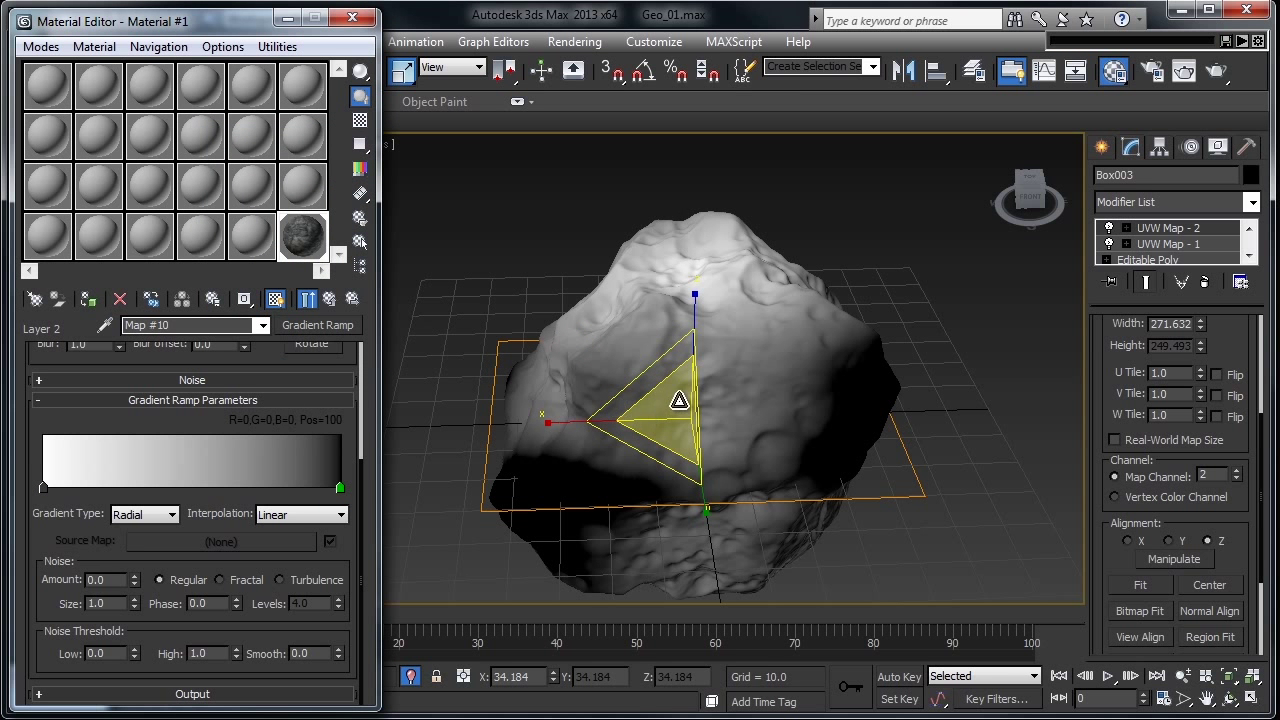
Add a flag to the gradient ramp at position 45 and make it black.
drag(326, 466, 178, 503)
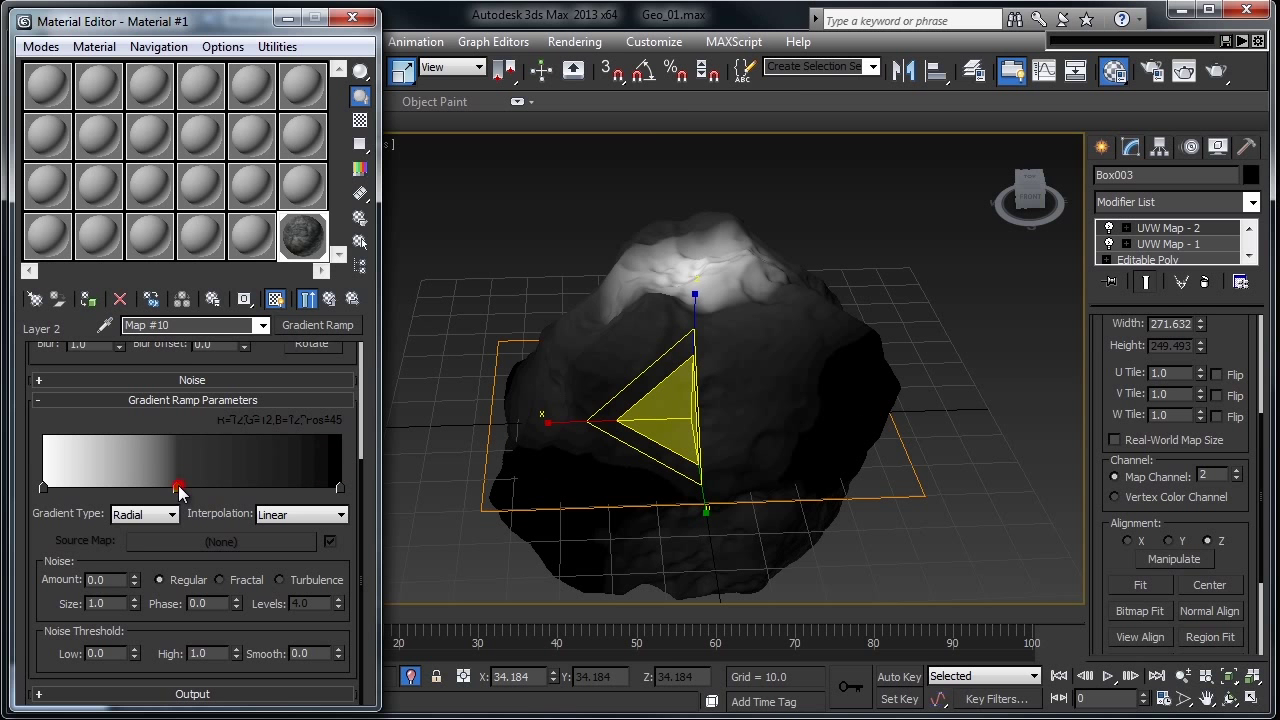
double_click(178, 488)
drag(490, 276, 401, 284)
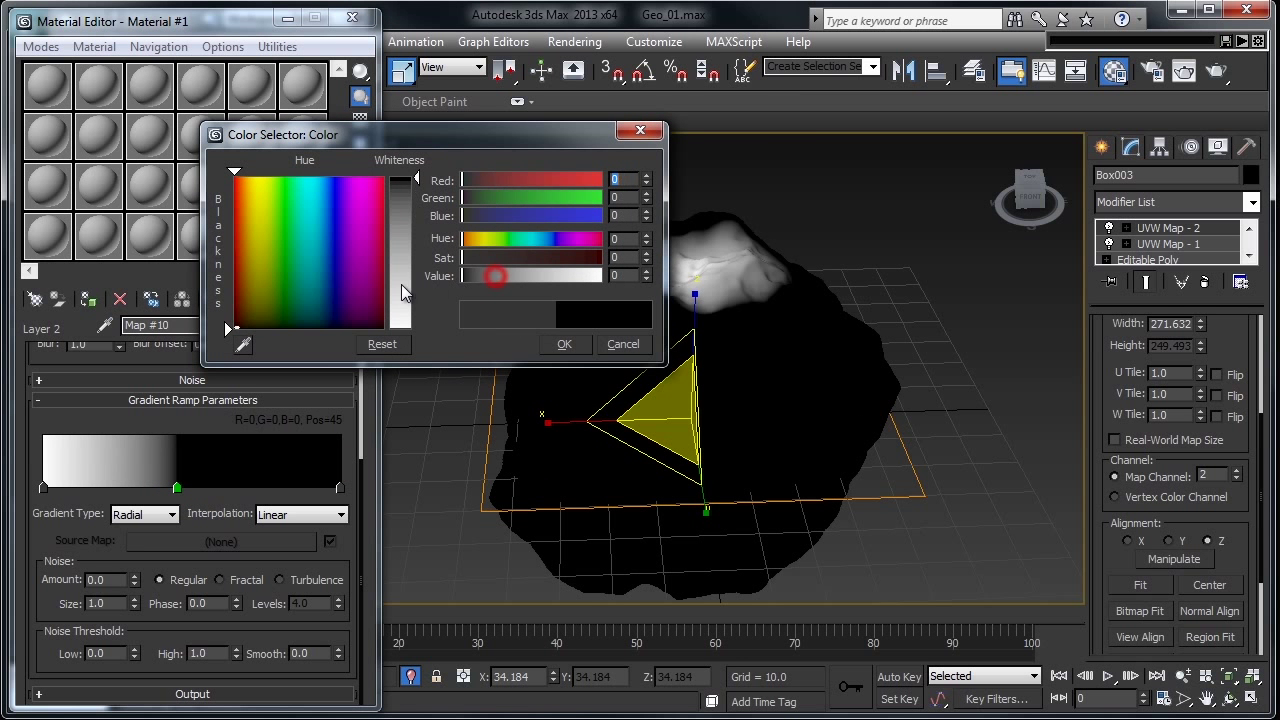
click(564, 343)
Widen the mask's white area by moving the black middle flag to position 63 and adding another flag in the ramp's bright part.
alt+middle_drag(734, 263, 817, 351)
scroll(786, 369, up, 3)
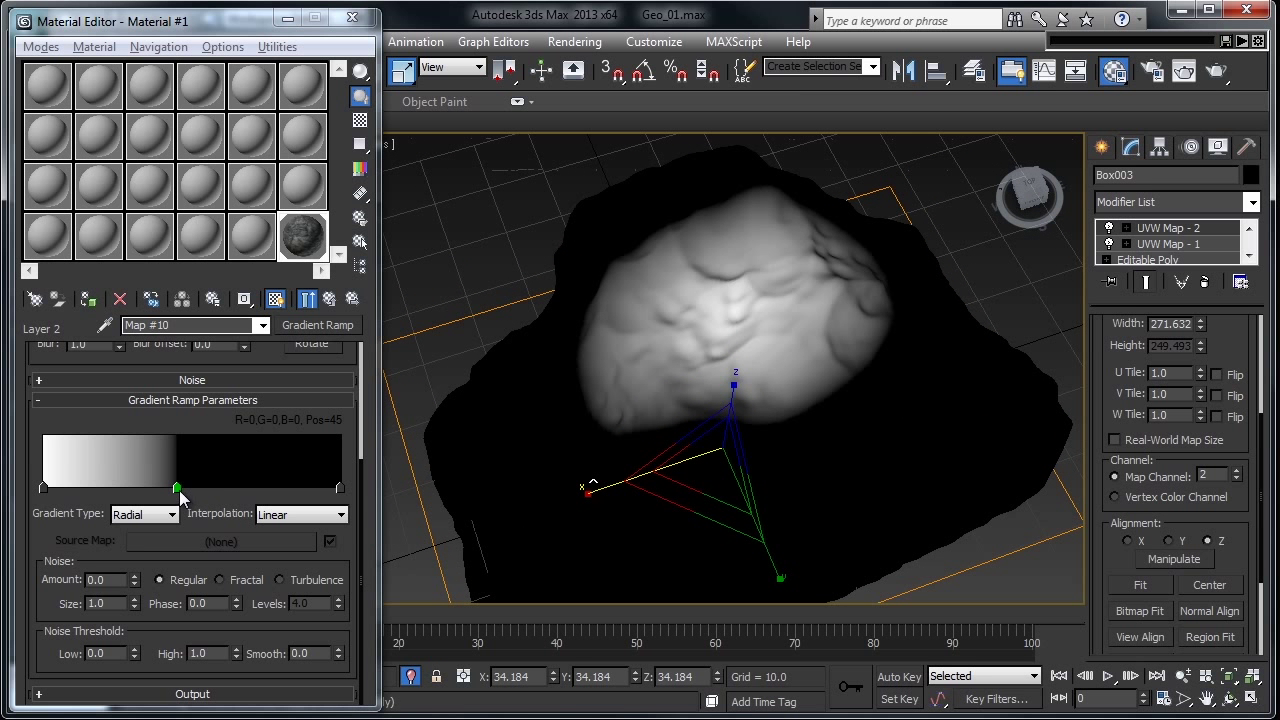
drag(181, 497, 202, 500)
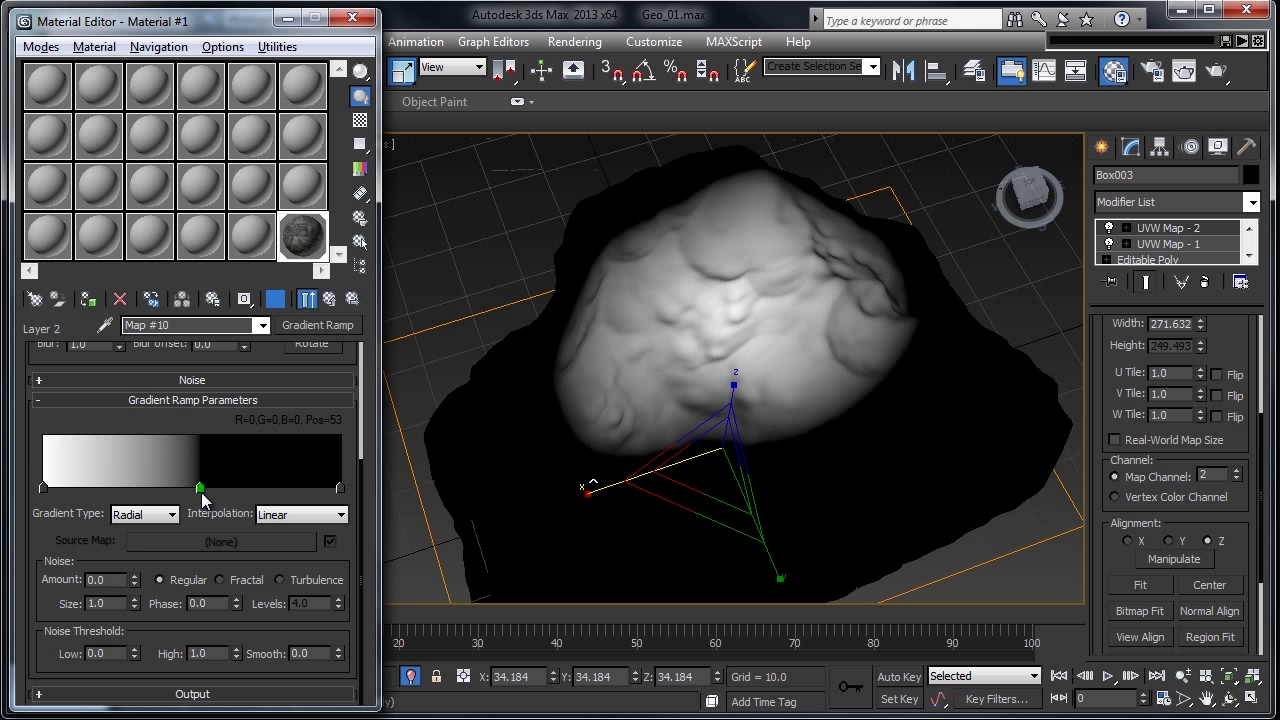
click(120, 487)
drag(201, 488, 227, 490)
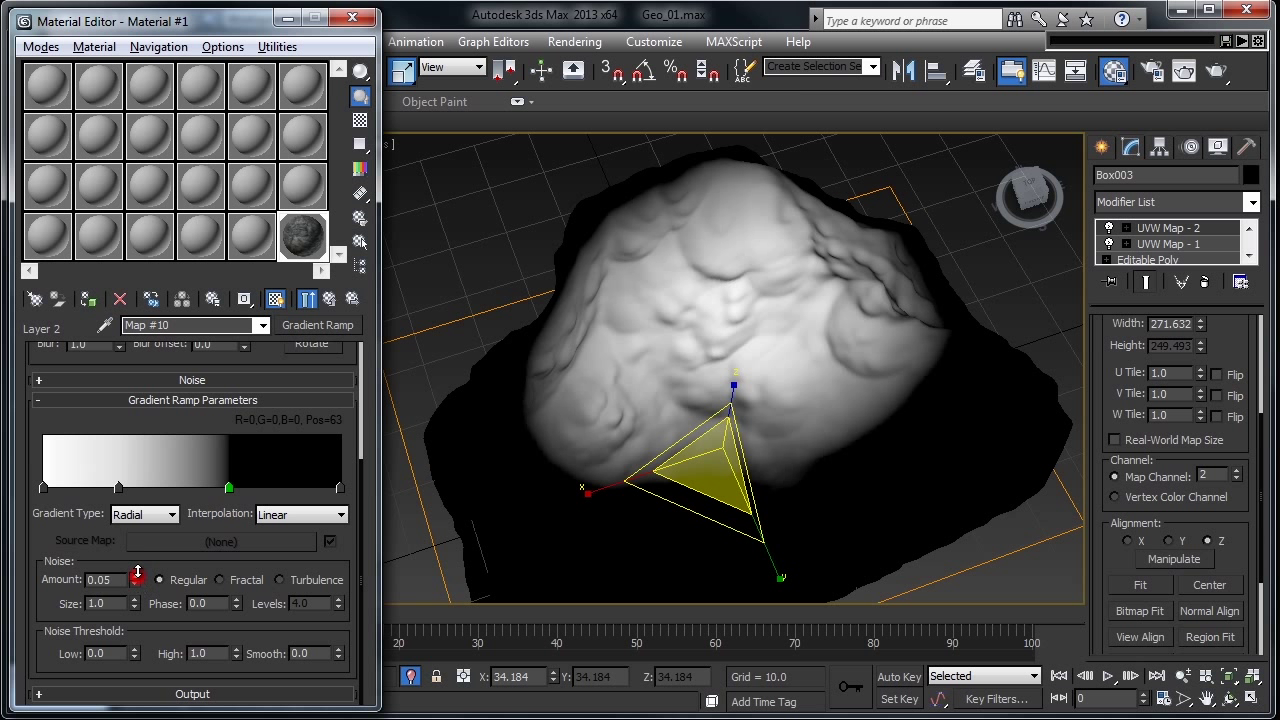
Break up the mask's edge with Fractal noise at an amount of 0.19.
drag(137, 573, 138, 557)
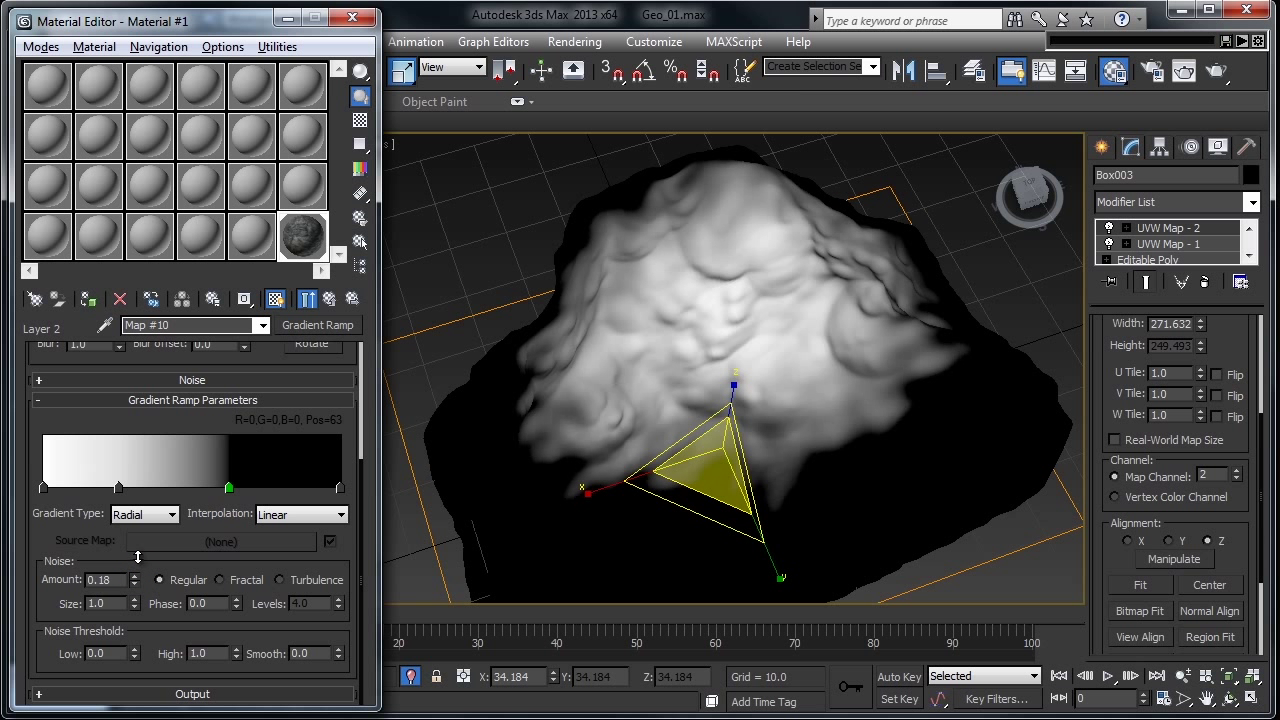
click(220, 580)
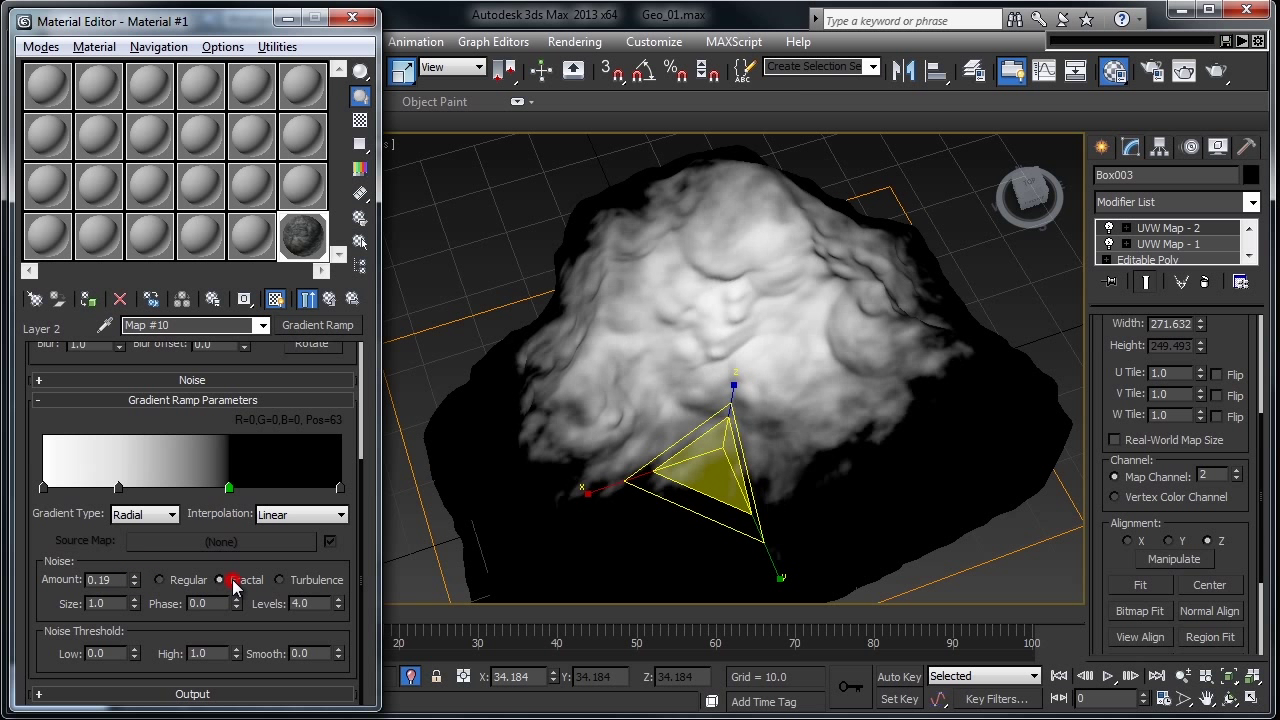
Return to the Composite layers and show the Composite map on the rock in the viewport.
click(334, 300)
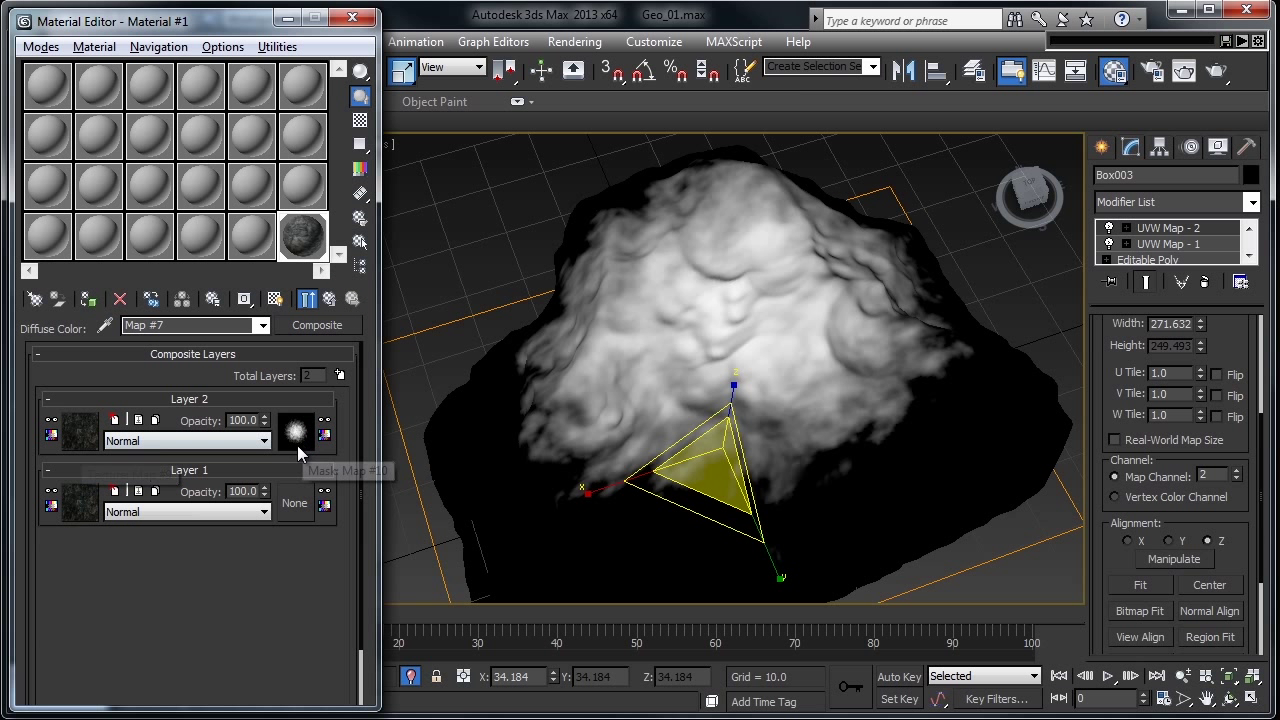
click(275, 300)
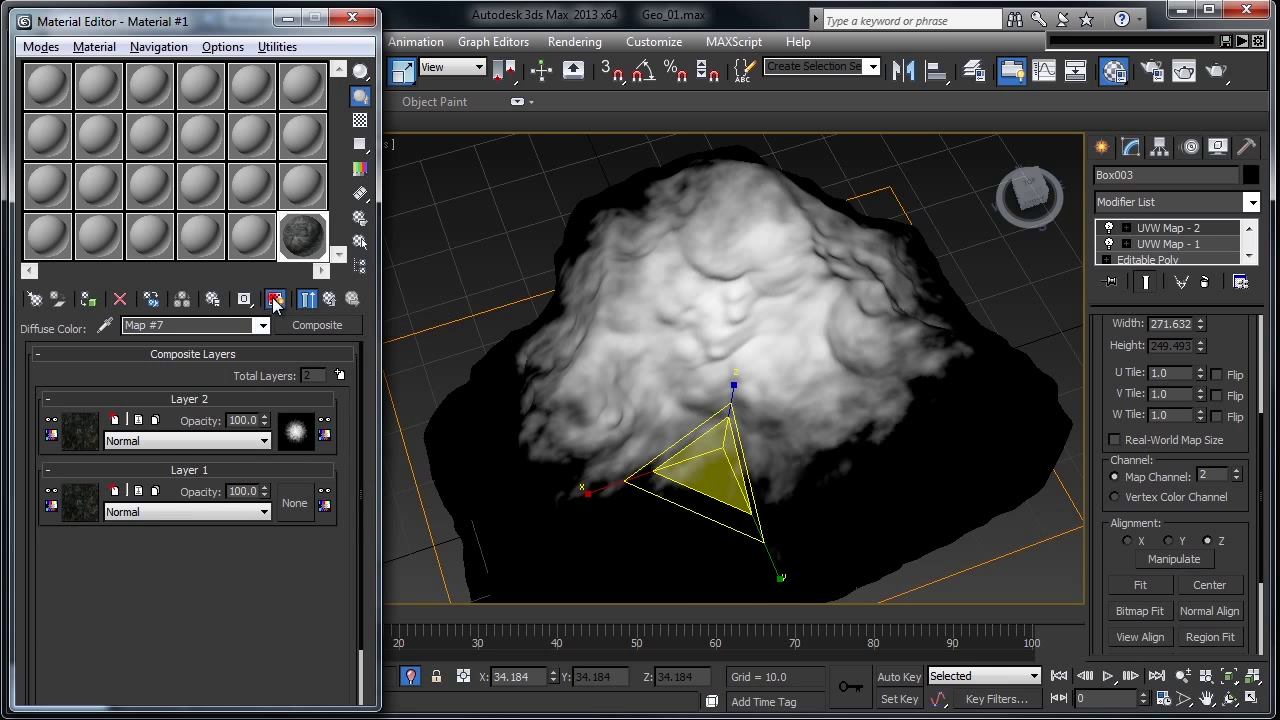
alt+middle_drag(857, 249, 858, 342)
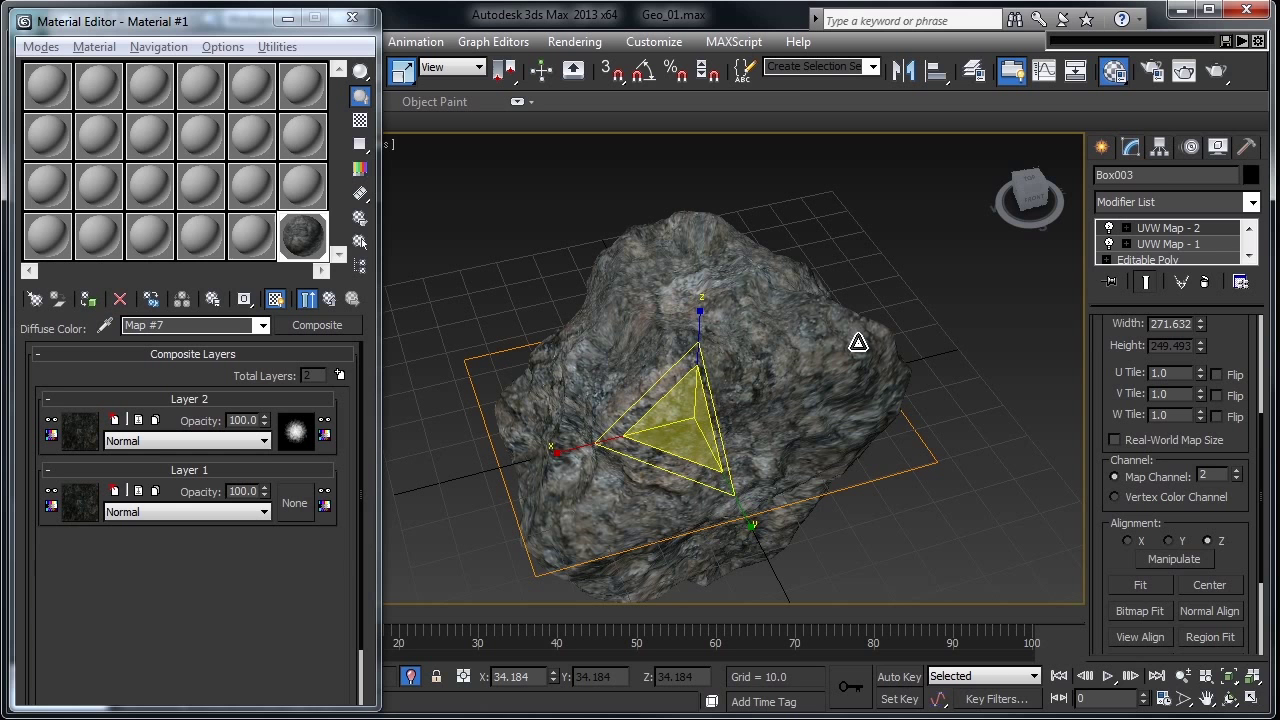
Render the perspective view, examine the masked texture blend up close, and close the render.
click(1225, 73)
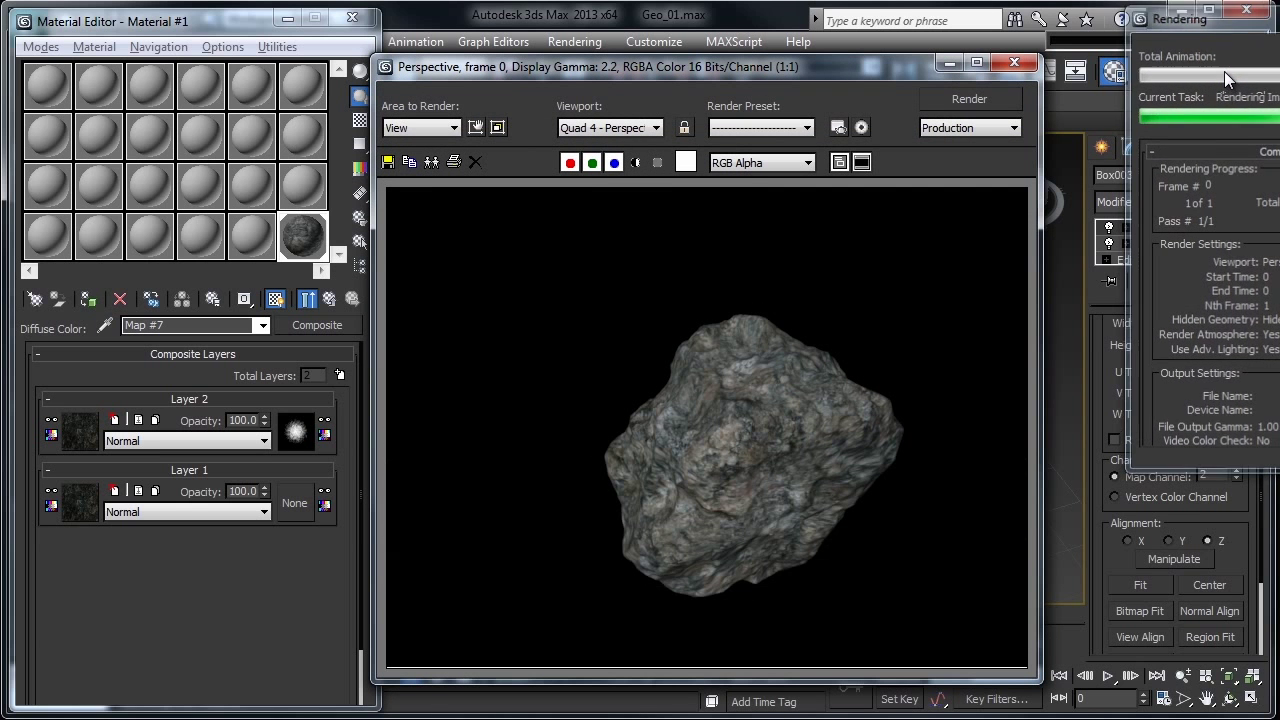
click(760, 440)
scroll(756, 435, up, 1)
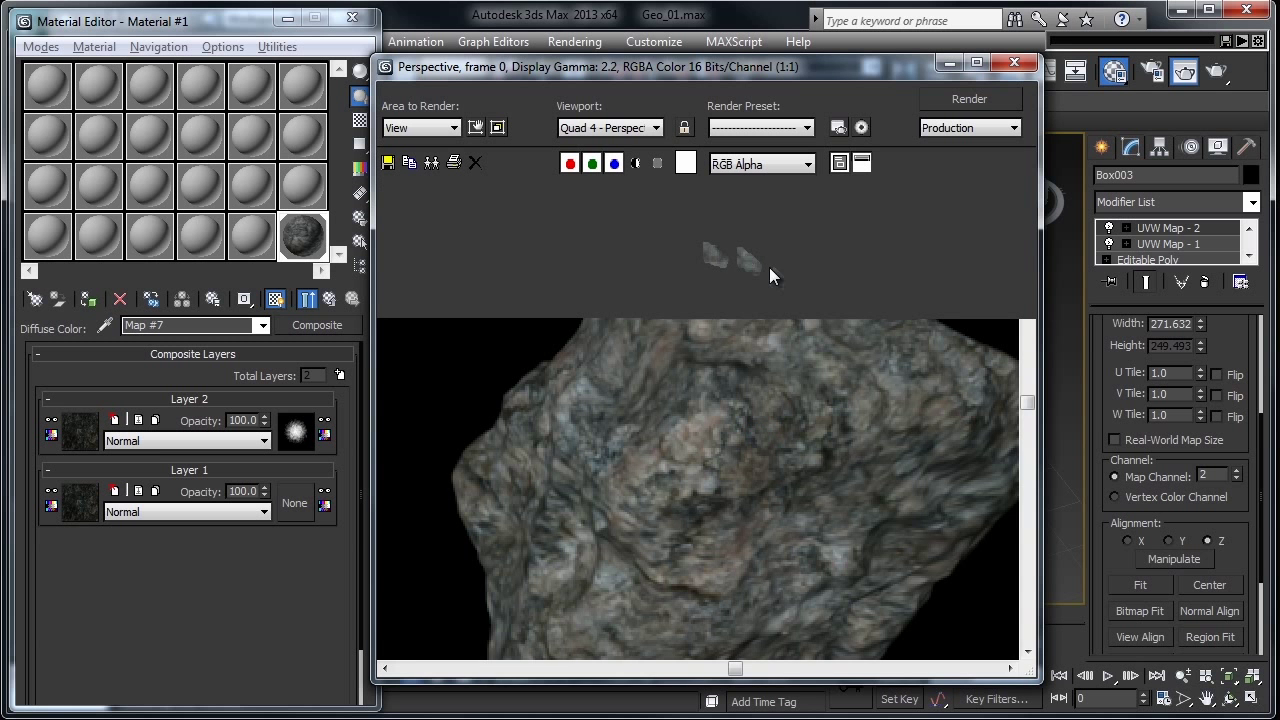
scroll(744, 384, down, 3)
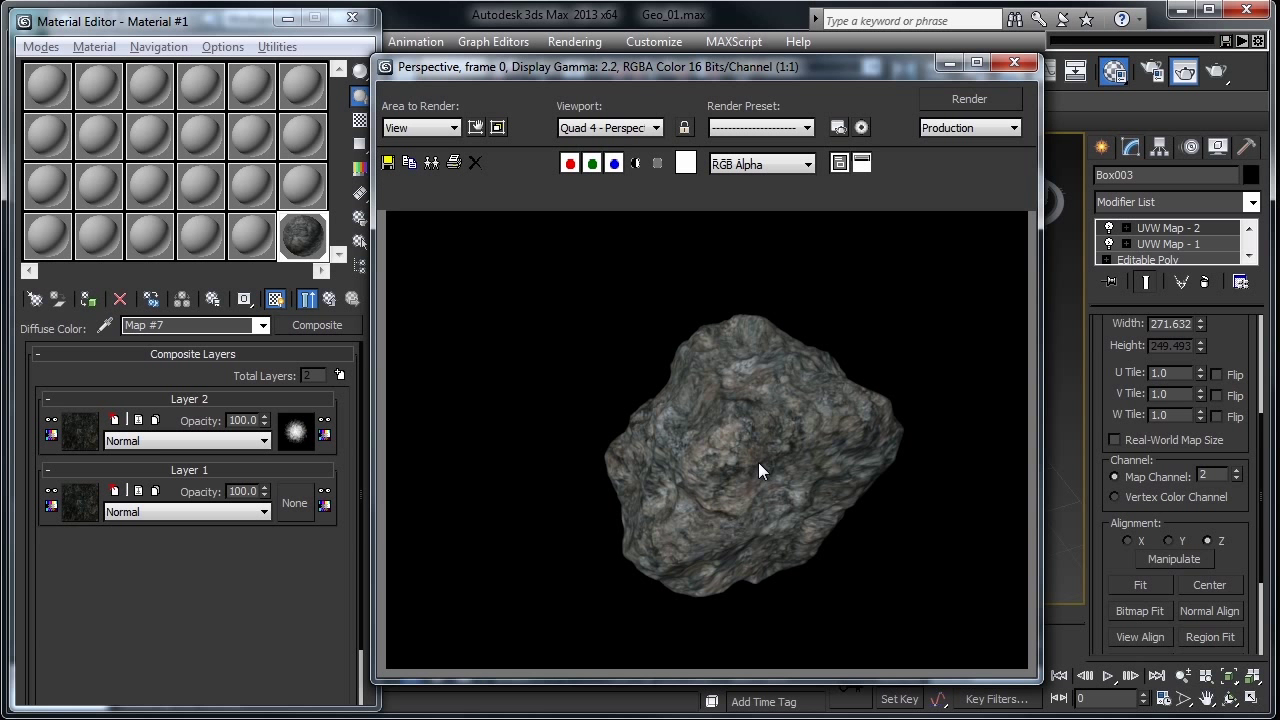
click(1014, 62)
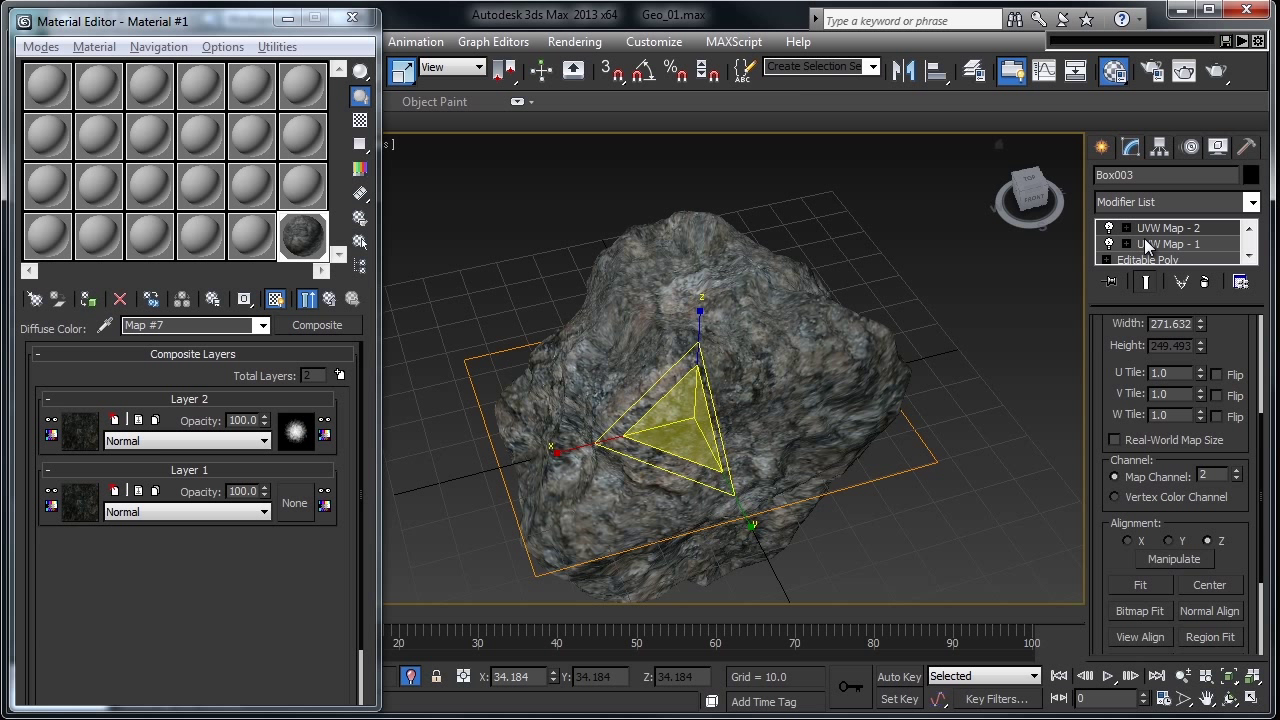
Deselect the rock and examine its blended texture in the viewport.
click(1036, 316)
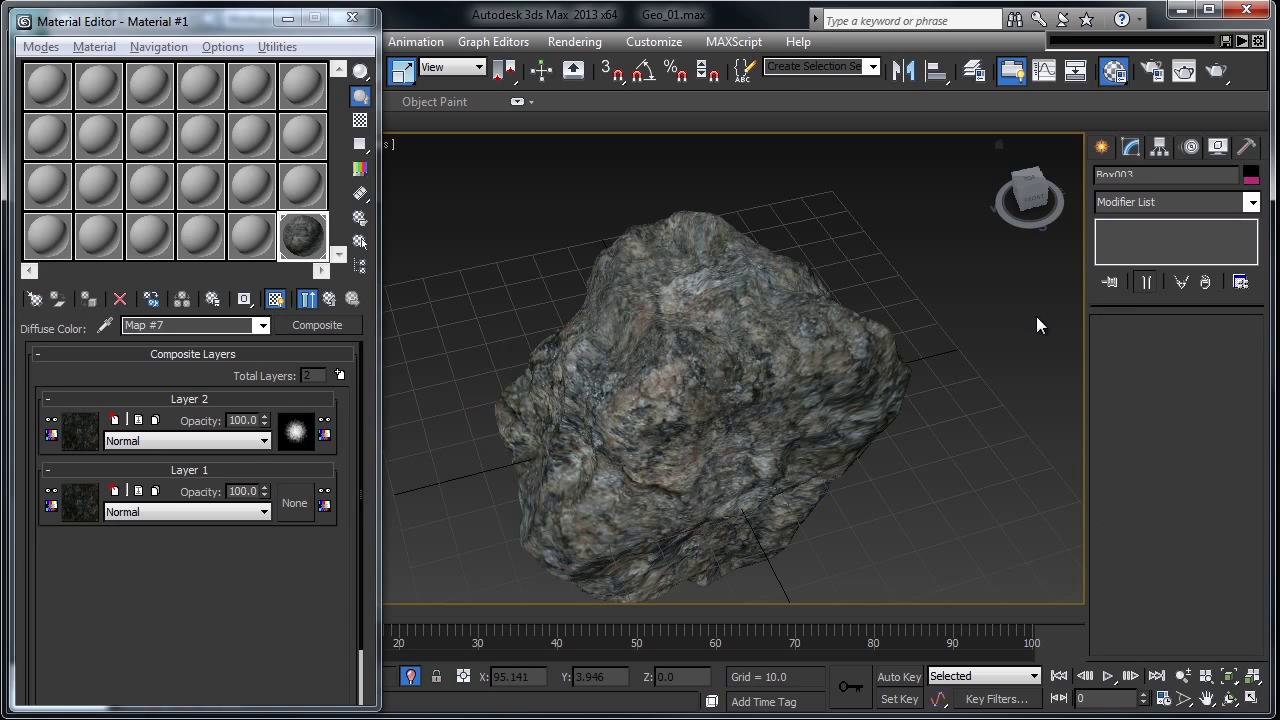
alt+middle_drag(840, 360, 877, 323)
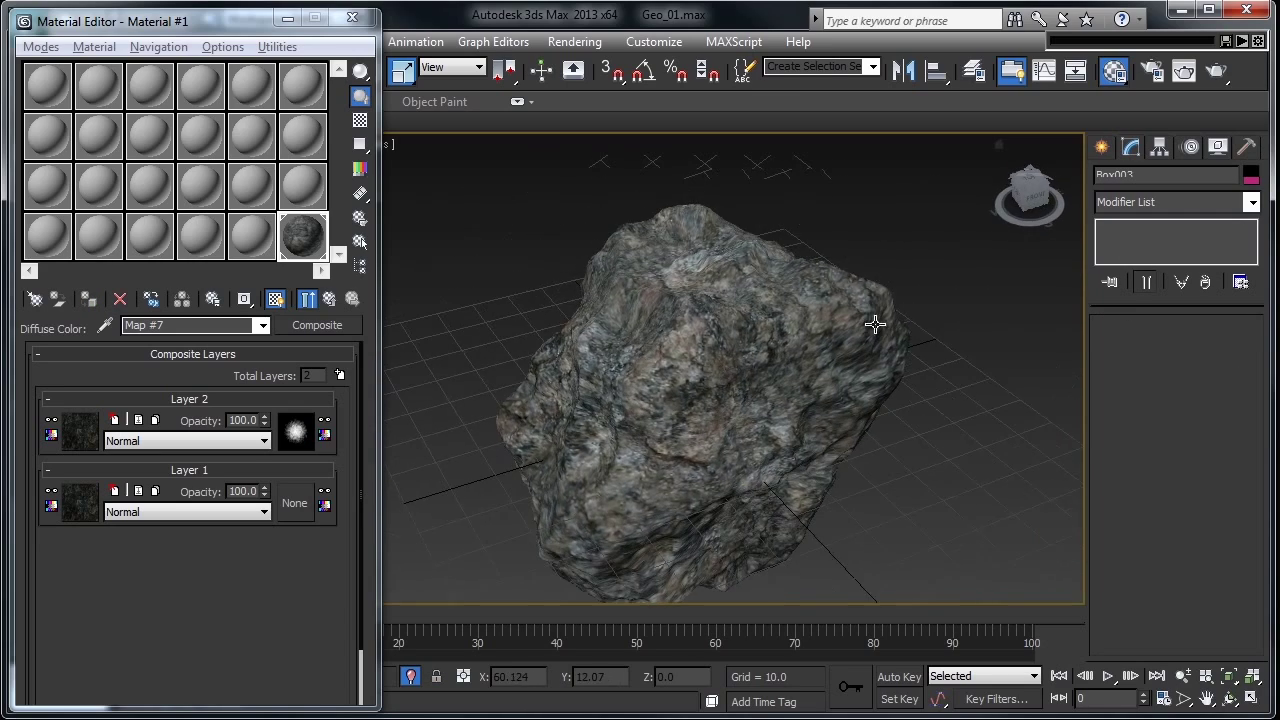